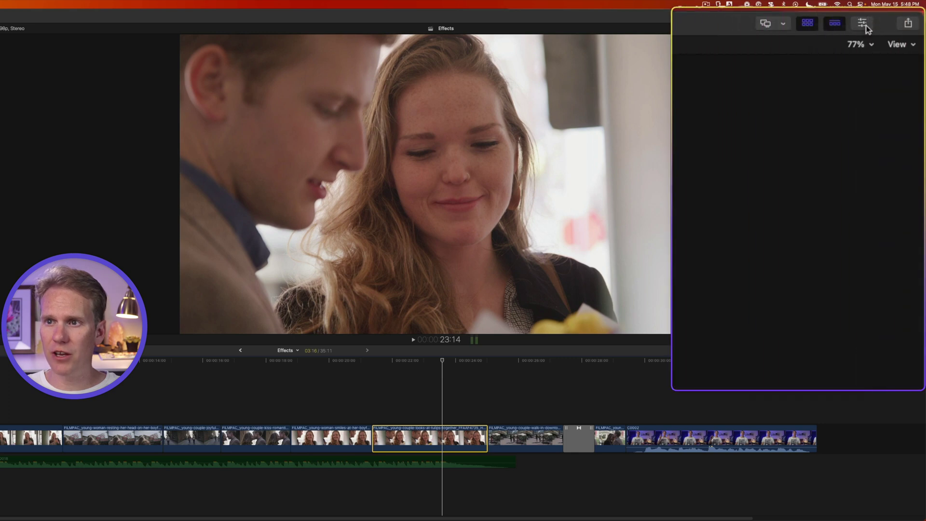
- Show the inspector for the selected clip of the young couple
click(864, 25)
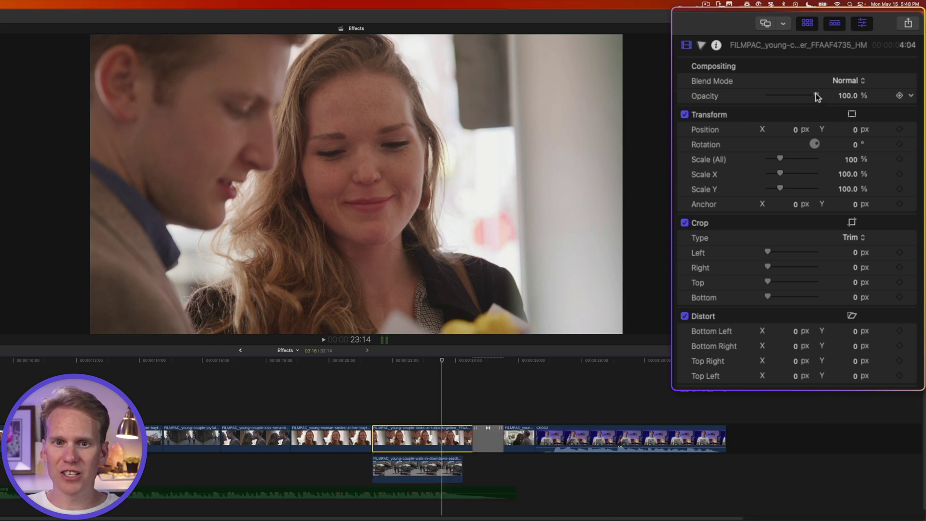
- Try adjusting the clip's opacity, position, rotation, scale, crop and distort parameters in the inspector
mouse_move(815, 94)
mouse_down()
mouse_move(791, 94)
mouse_move(818, 94)
mouse_up()
mouse_move(794, 131)
mouse_down()
mouse_move(820, 131)
mouse_move(795, 131)
mouse_up()
drag(855, 146, 831, 145)
mouse_move(780, 173)
mouse_down()
mouse_move(769, 173)
mouse_move(781, 173)
mouse_up()
drag(768, 250, 801, 266)
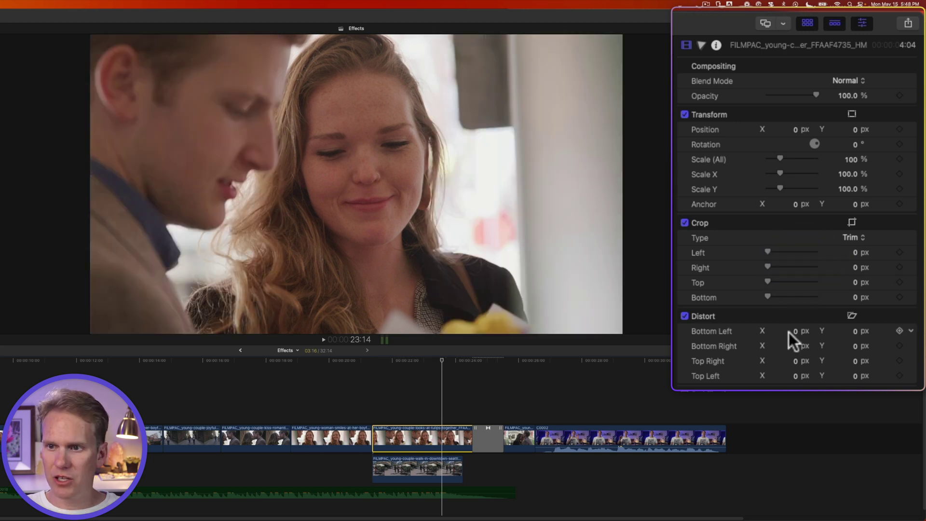
drag(796, 330, 837, 330)
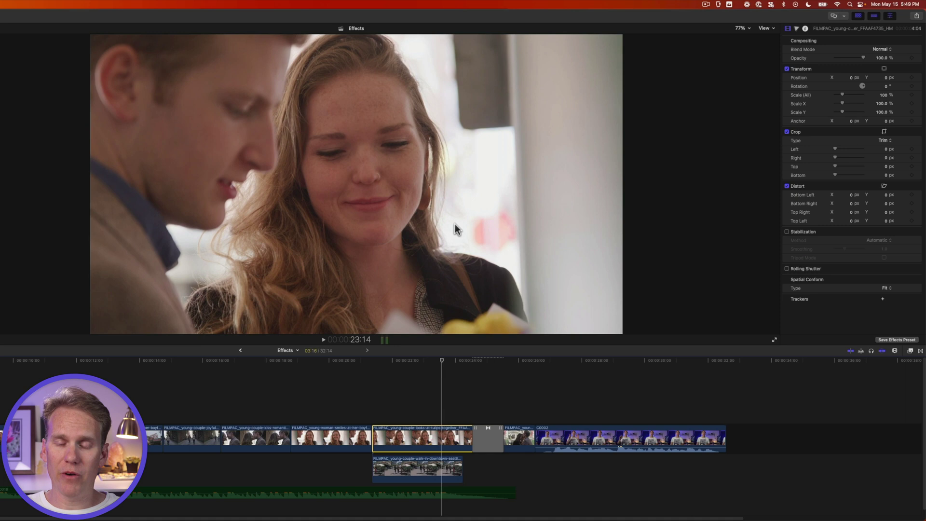
- Stretch the clip wider and flatter with the on-screen Transform controls, and reset the transform
right_click(361, 162)
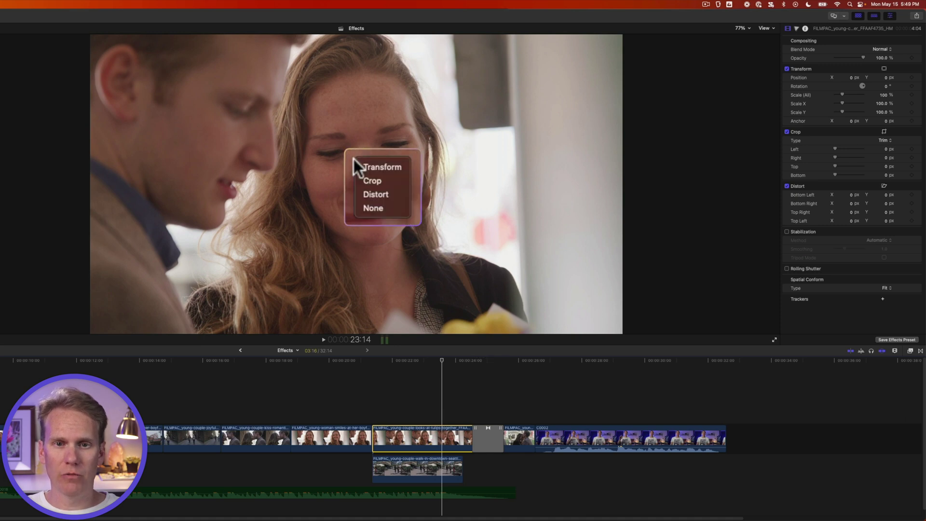
click(378, 168)
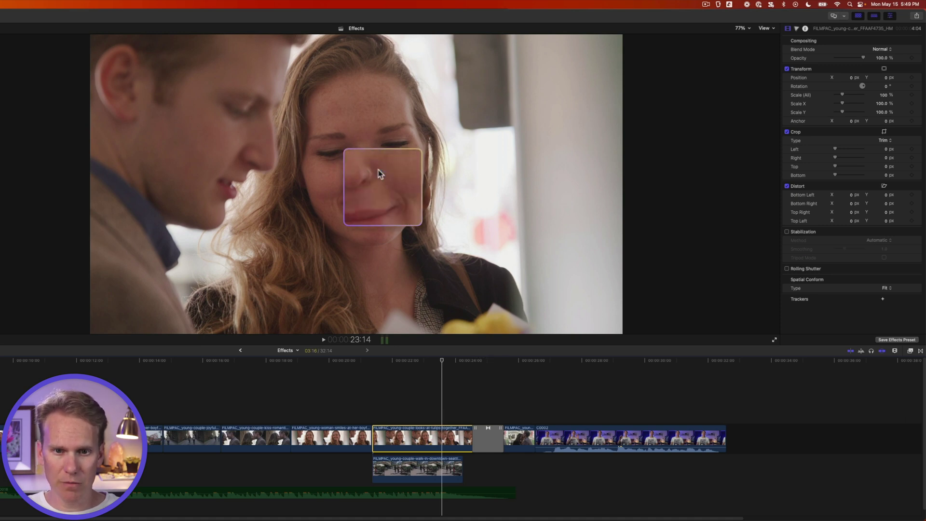
drag(623, 35, 512, 98)
drag(525, 190, 672, 155)
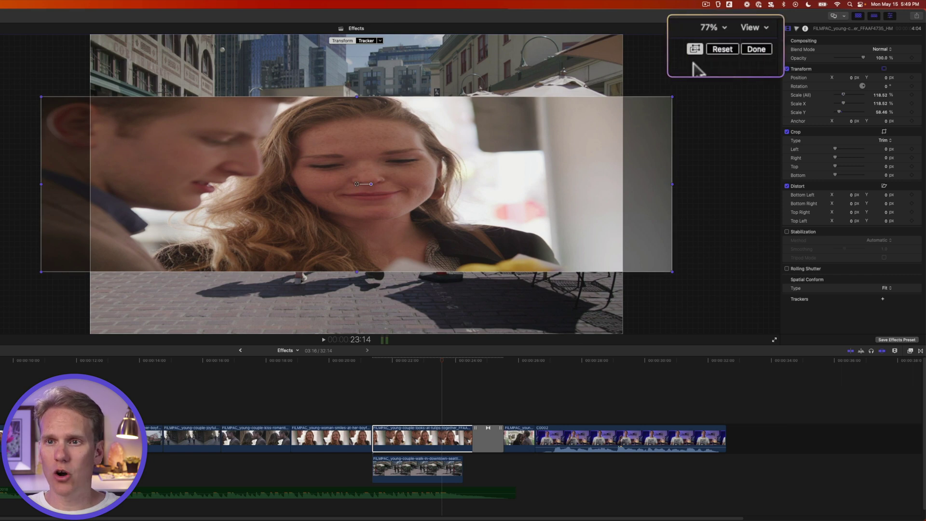
click(727, 50)
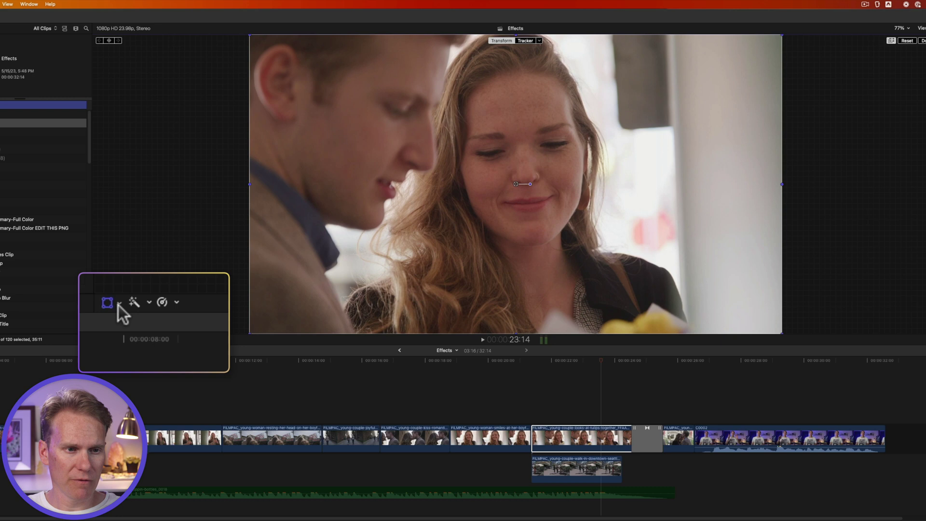
- Try trimming the clip's left side with Crop and pulling in its bottom-left corner with Distort, and undo the changes
click(119, 303)
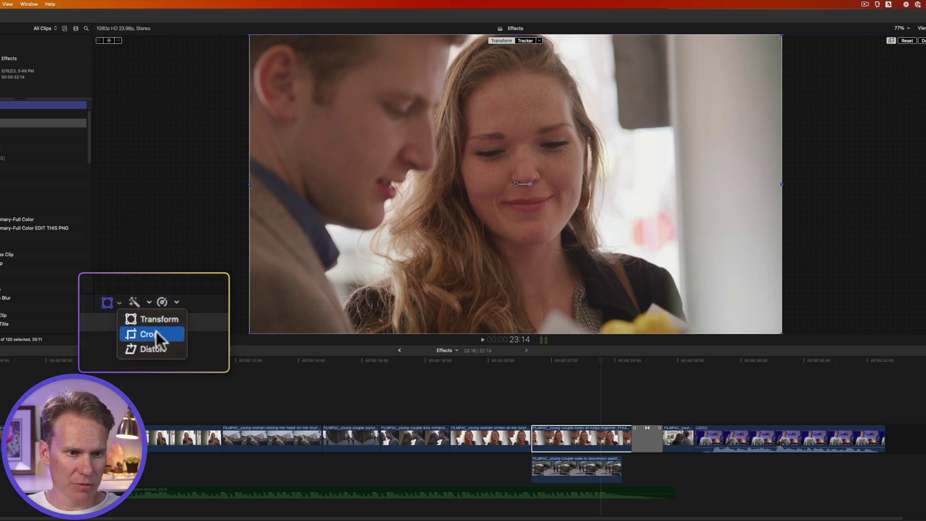
click(163, 334)
drag(250, 186, 435, 192)
click(118, 303)
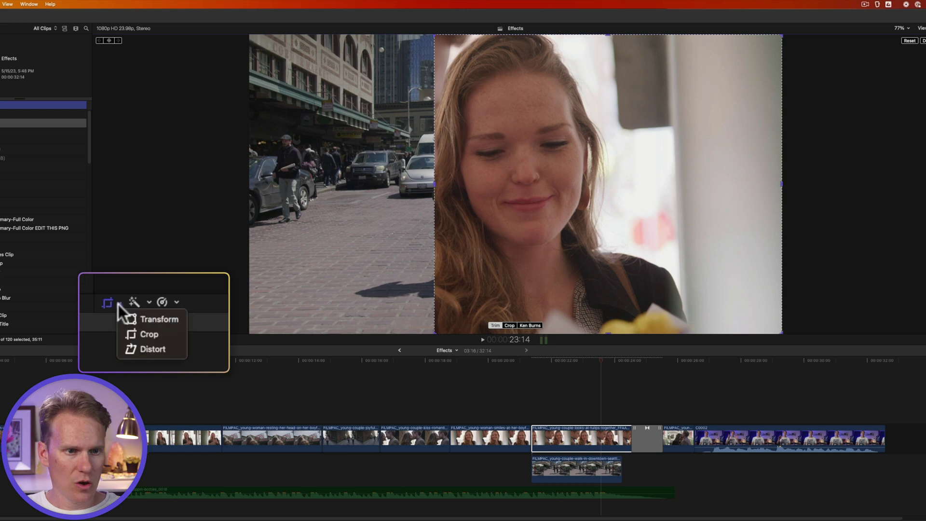
click(142, 351)
drag(435, 333, 503, 254)
key(super+z)
key(super+z)
key(super+z)
- Apply the Ken Burns crop type to the clip and preview the animated move
click(106, 339)
click(123, 358)
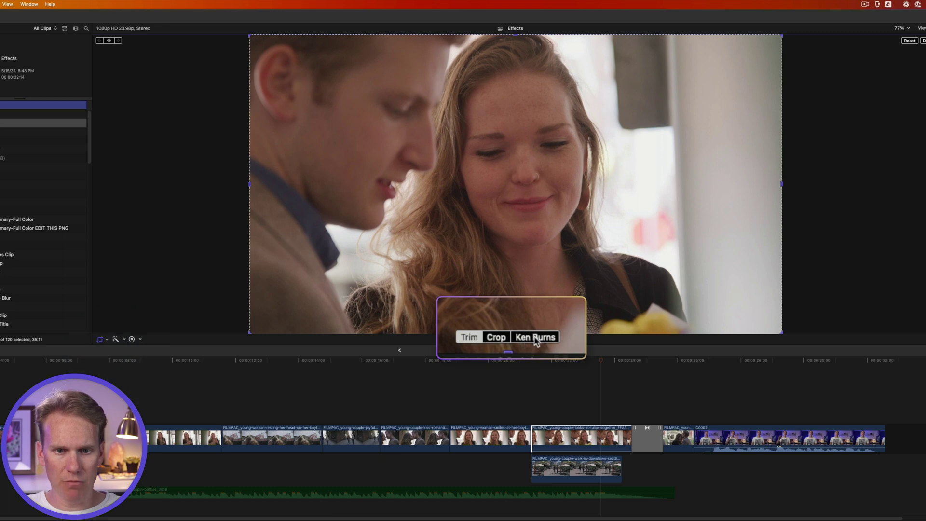
click(535, 338)
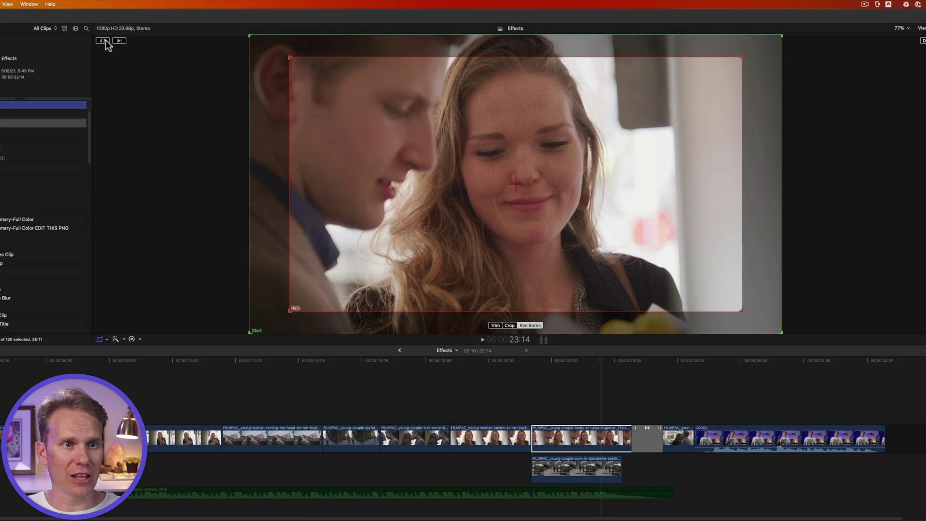
click(120, 41)
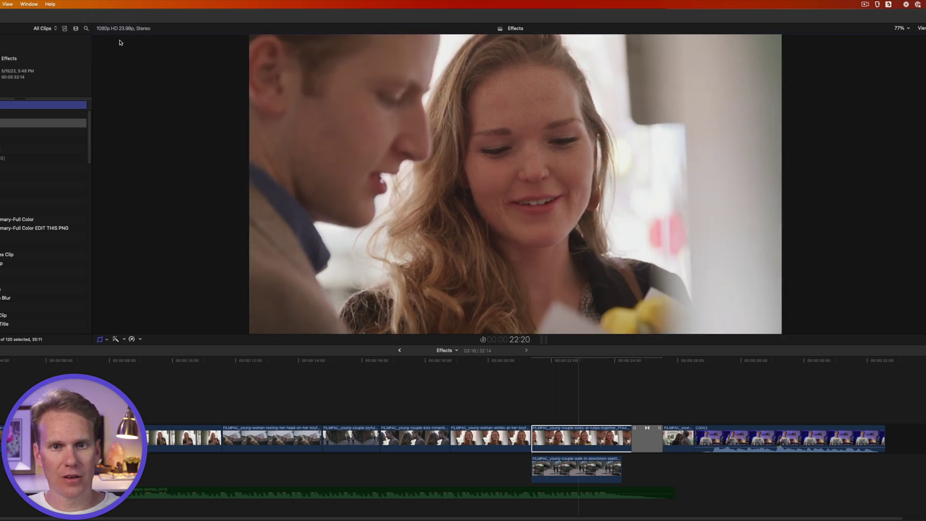
- Reset the clip's Crop parameters in the inspector
key(super+4)
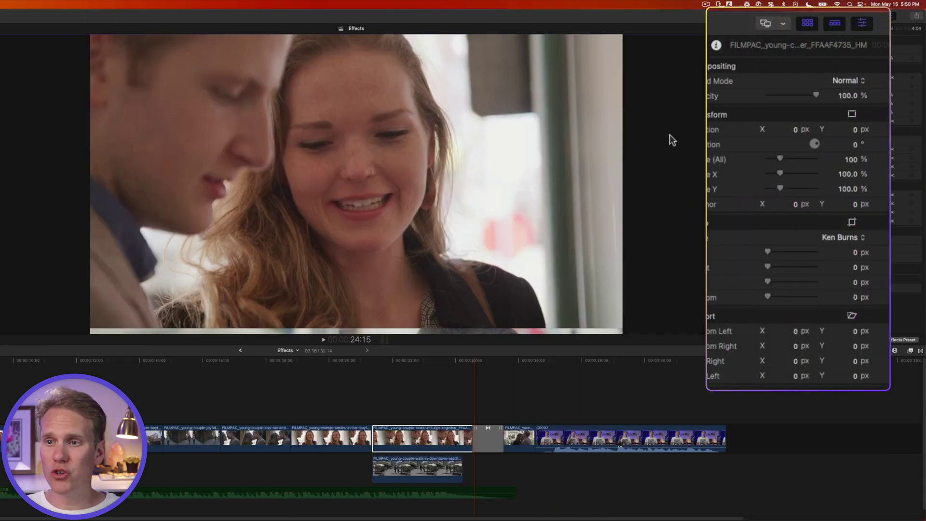
mouse_move(910, 220)
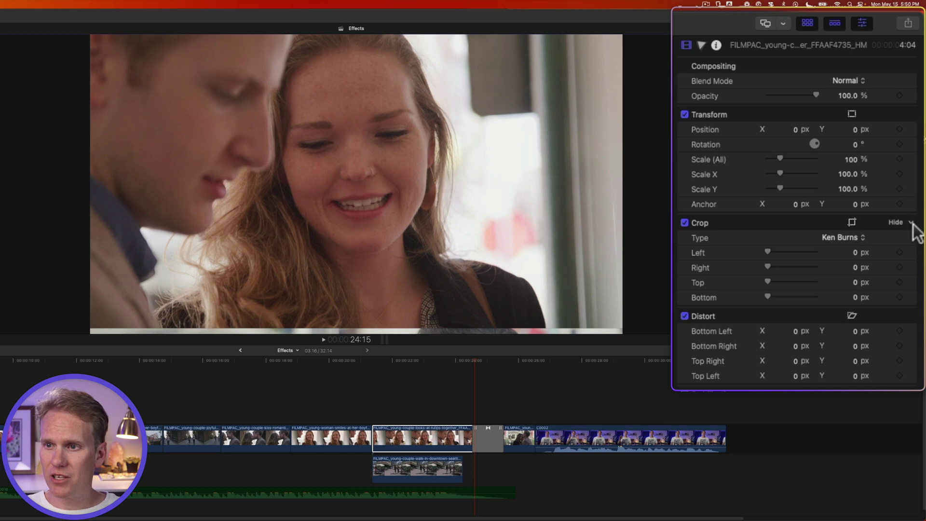
click(912, 223)
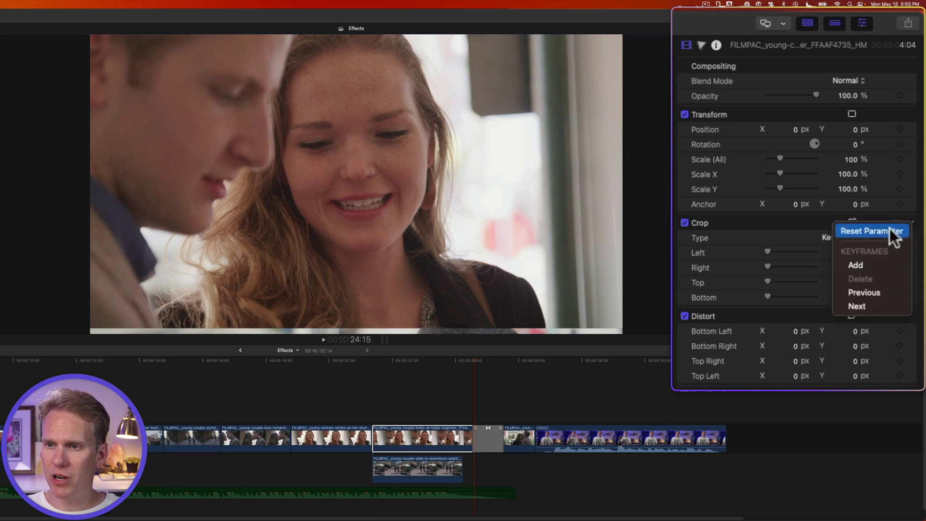
click(889, 230)
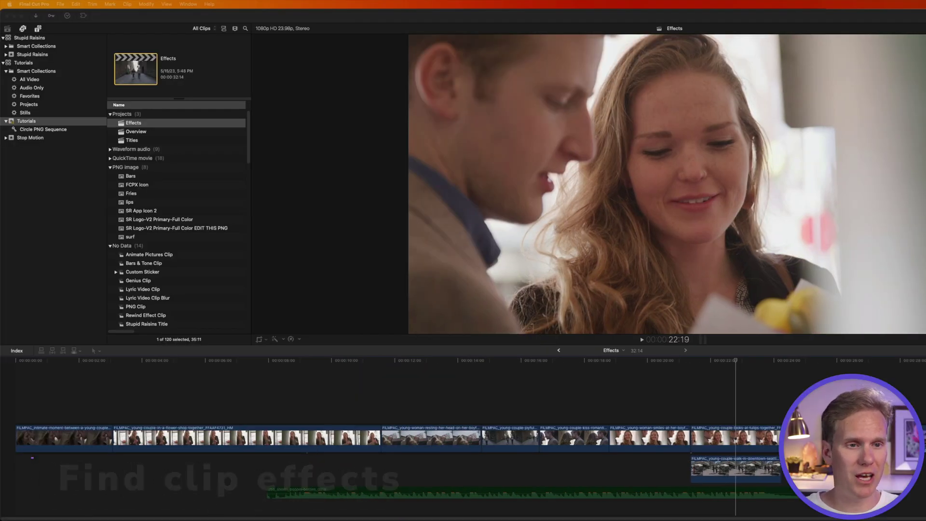
- Show the Effects Browser in the workspace
click(189, 4)
mouse_move(250, 177)
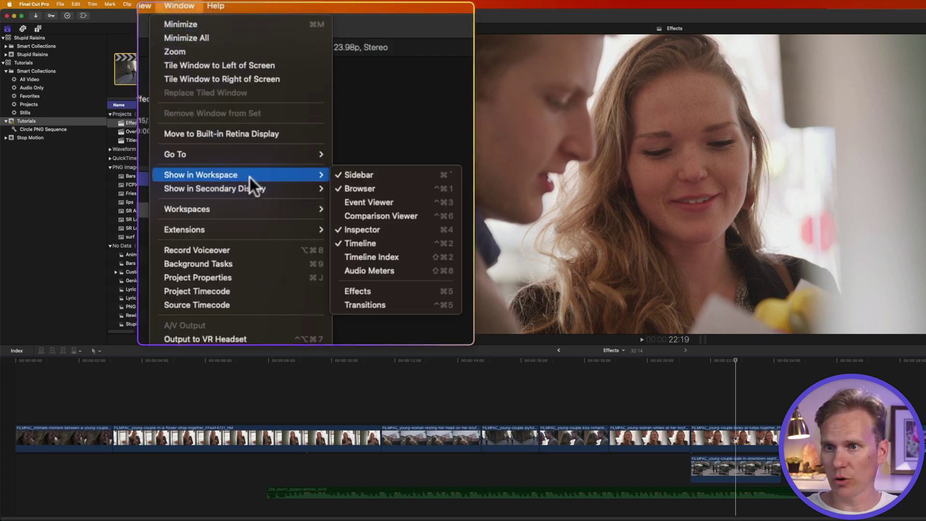
click(424, 292)
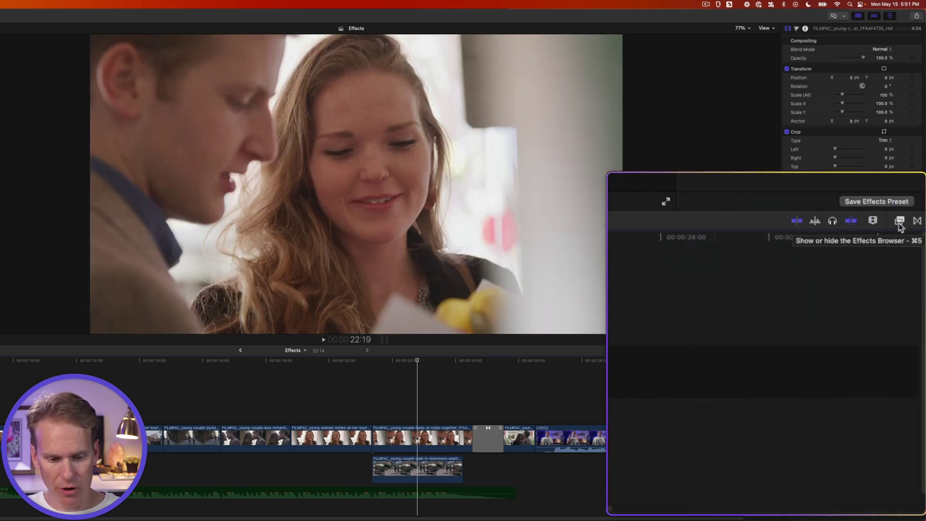
key(super+5)
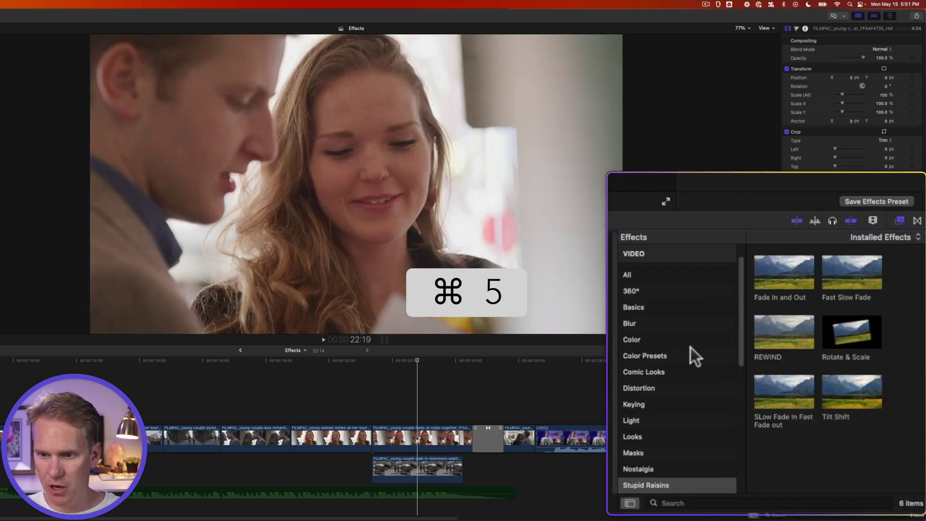
- Browse the Basics and Blur video effect categories and preview the Gaussian blur on the clip
click(650, 307)
scroll(721, 346, down, 5)
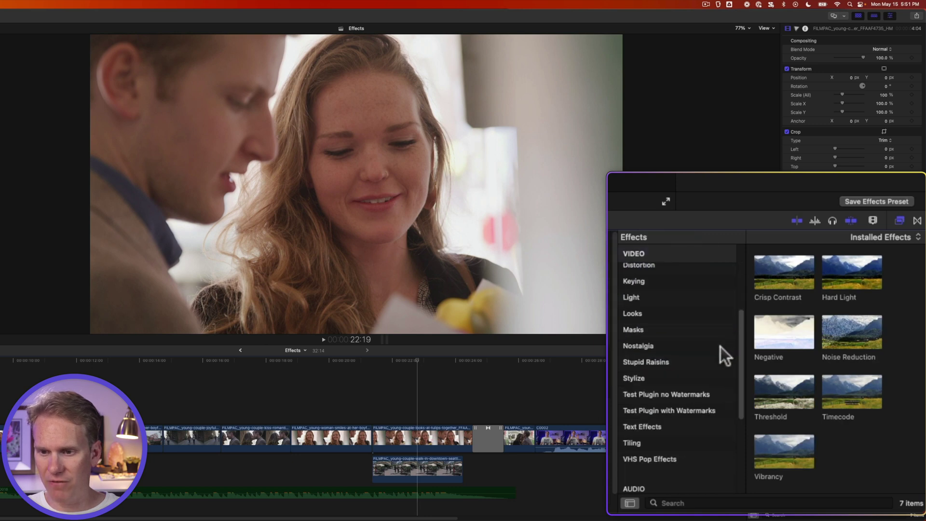
scroll(716, 364, up, 5)
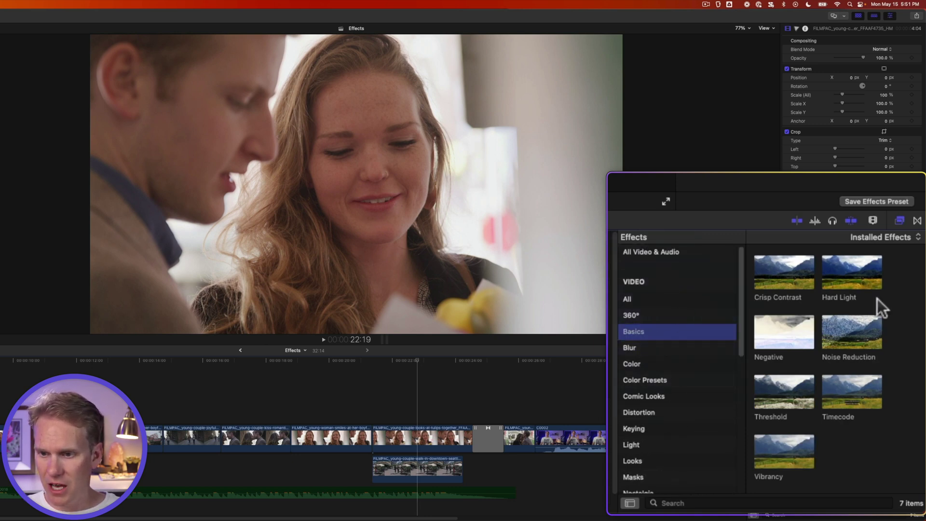
click(699, 347)
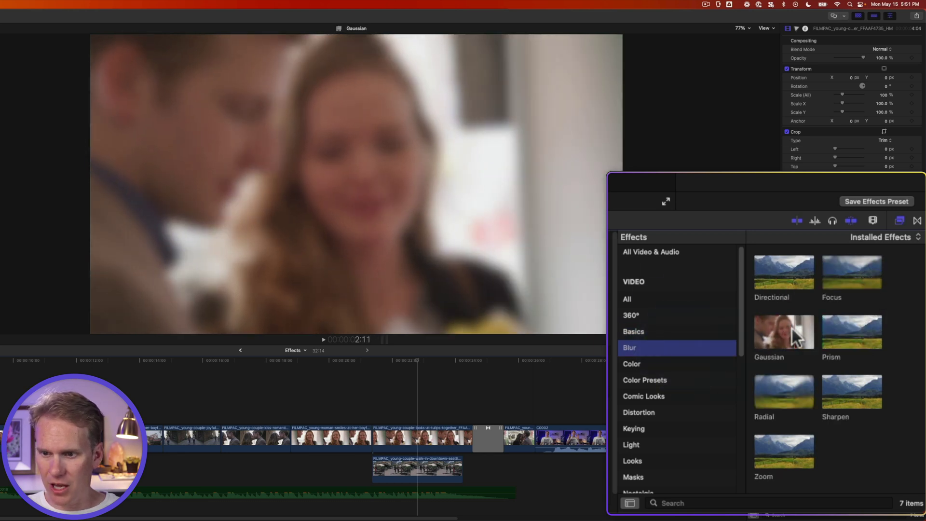
key(alt)
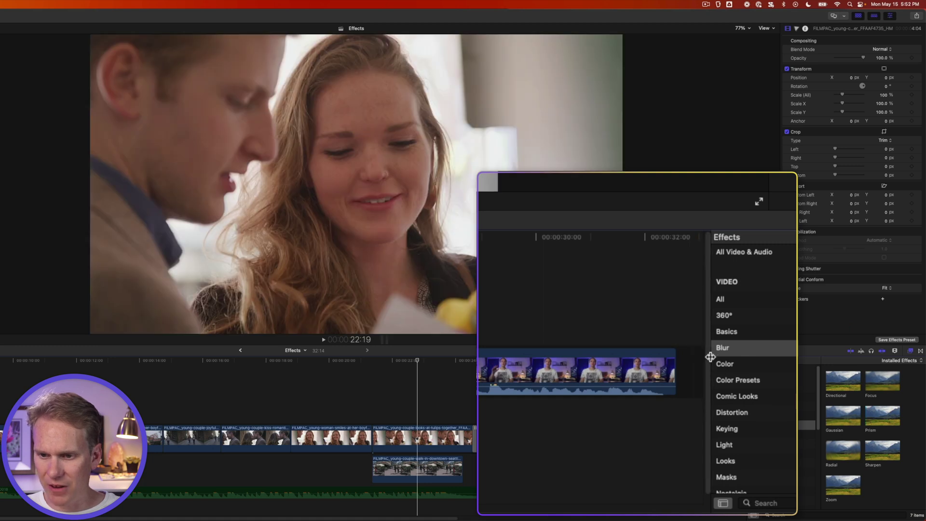
- Resize the Effects Browser so that it is taller
mouse_move(711, 357)
mouse_down()
mouse_move(543, 356)
mouse_move(715, 356)
mouse_up()
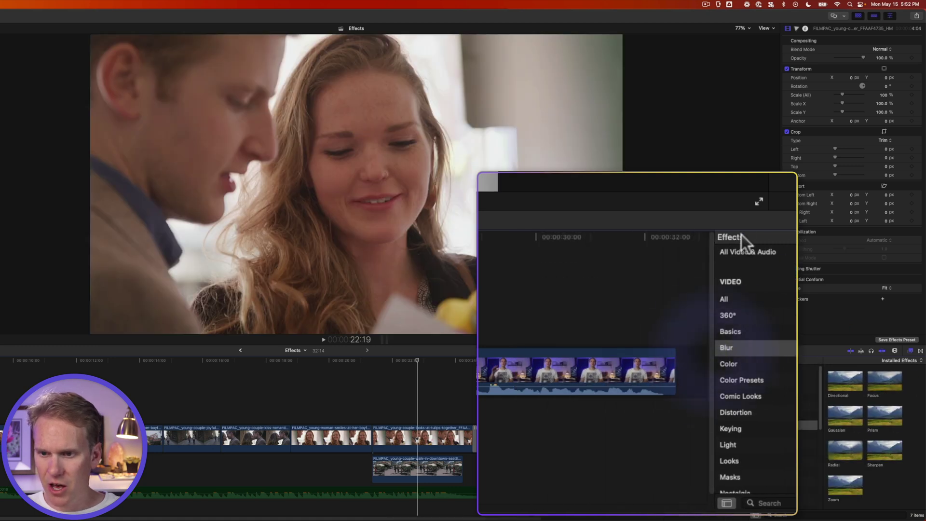
drag(786, 216, 709, 207)
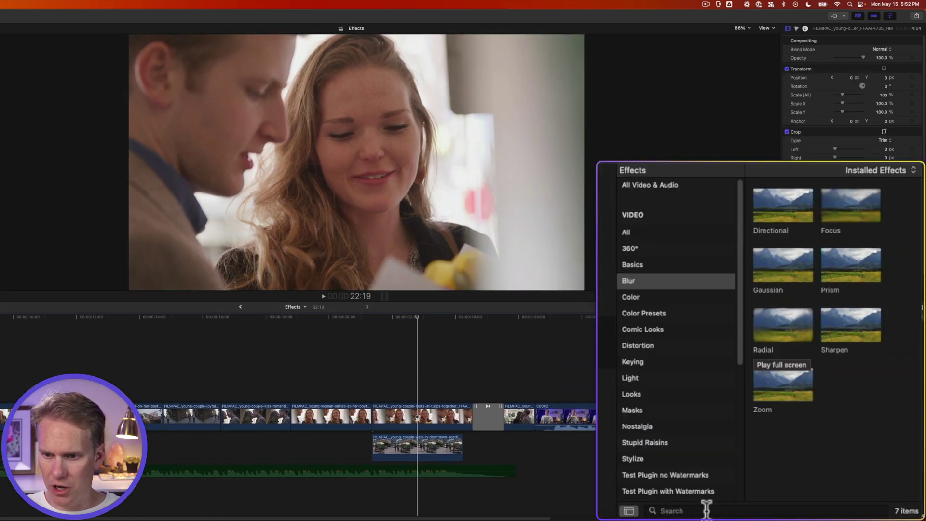
- Search the Blur category for Prism, and clear the search to list all blur effects again
click(706, 509)
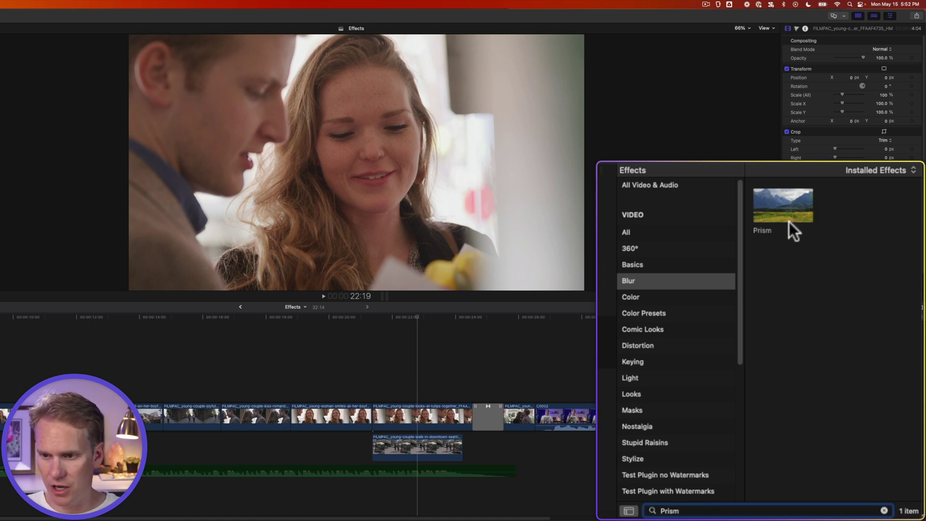
key(Escape)
click(693, 280)
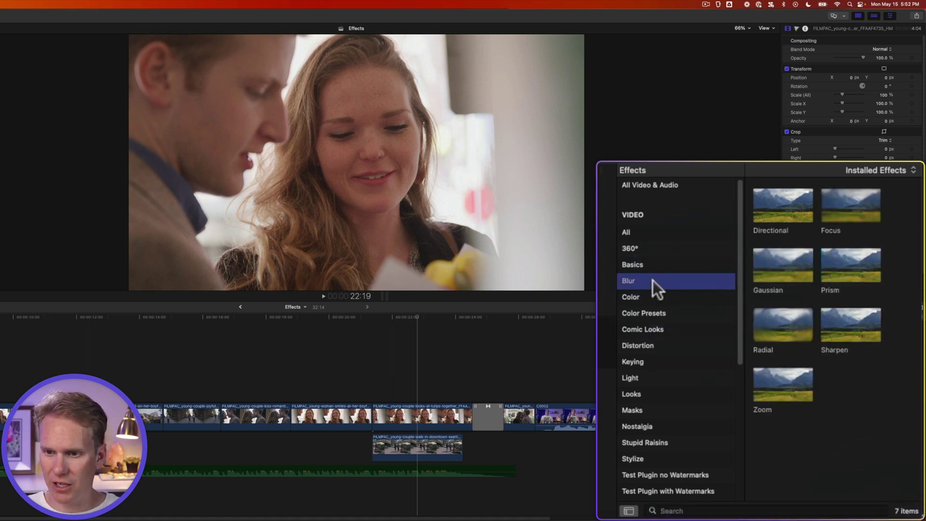
- Search all video effects for Prism, and clear the search
click(682, 234)
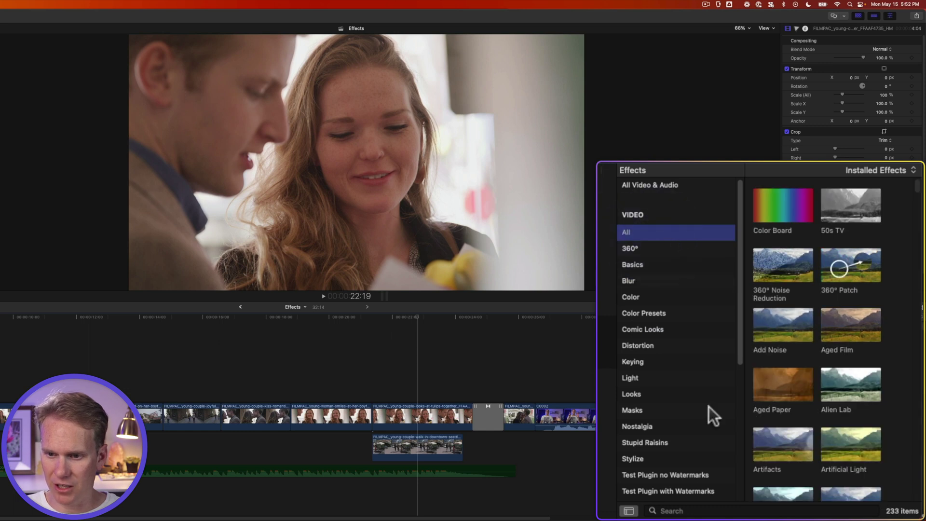
click(679, 510)
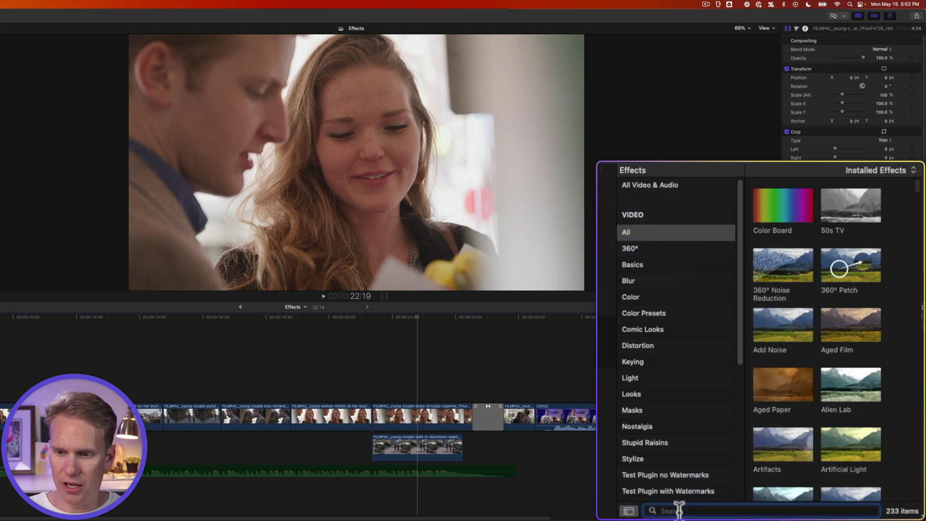
text(Prism)
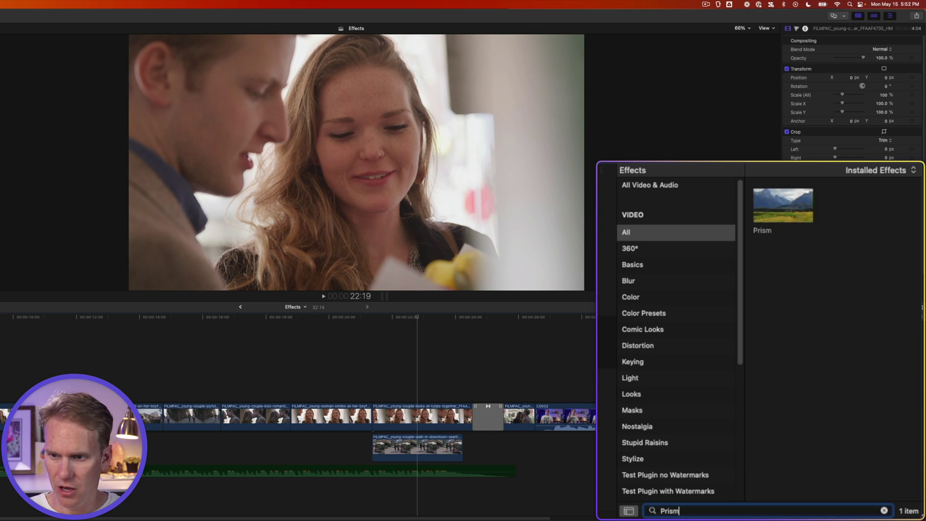
key(Escape)
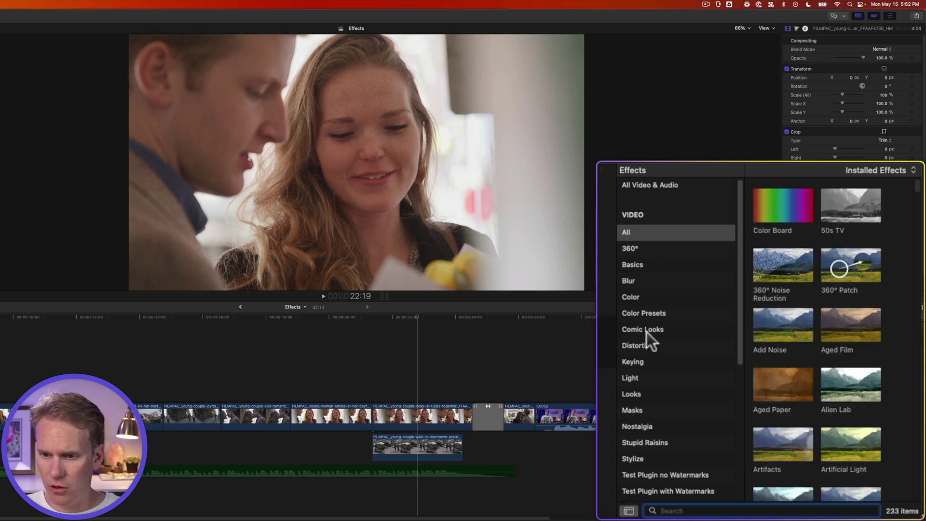
- Hide and restore the effects category sidebar, and look through its video and audio categories
click(629, 511)
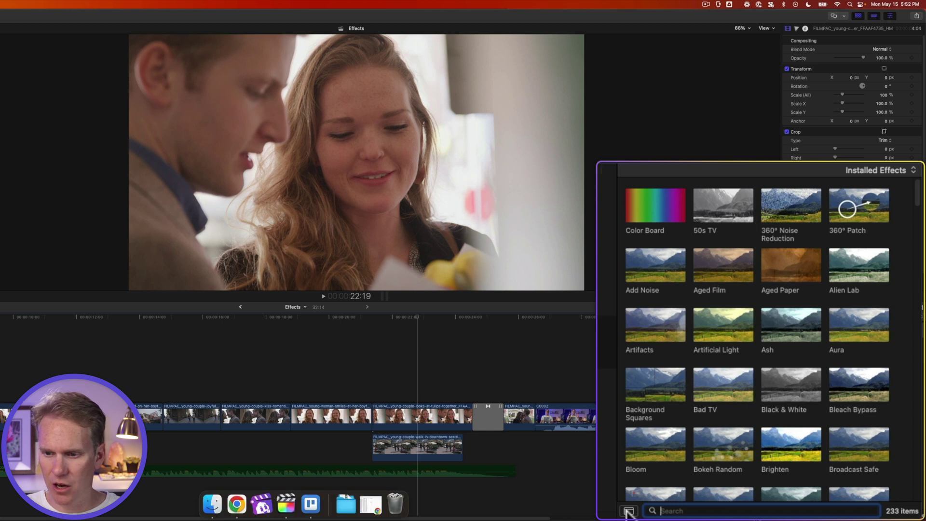
click(629, 511)
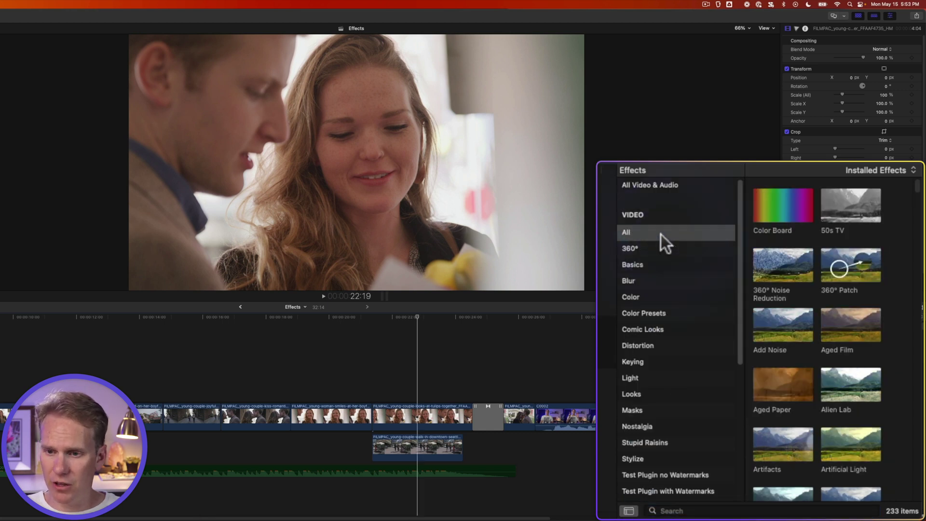
scroll(671, 270, down, 10)
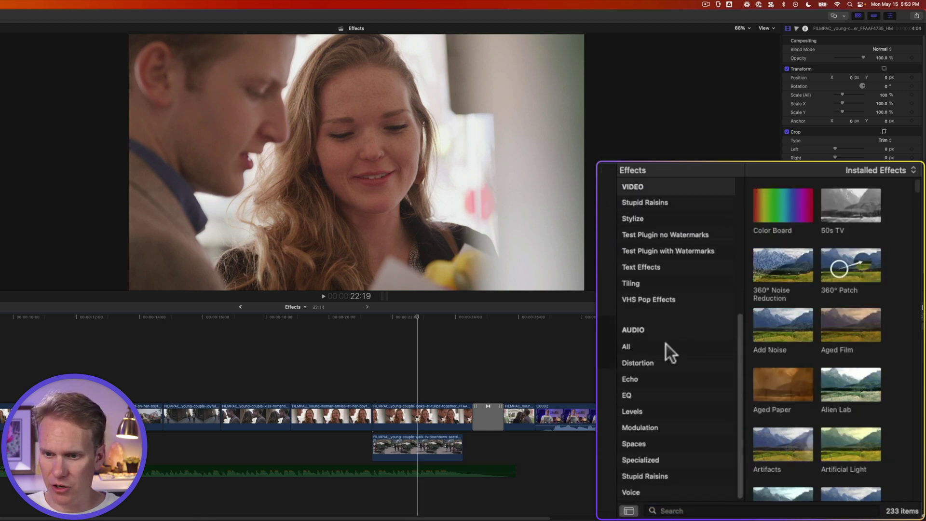
scroll(675, 333, up, 2)
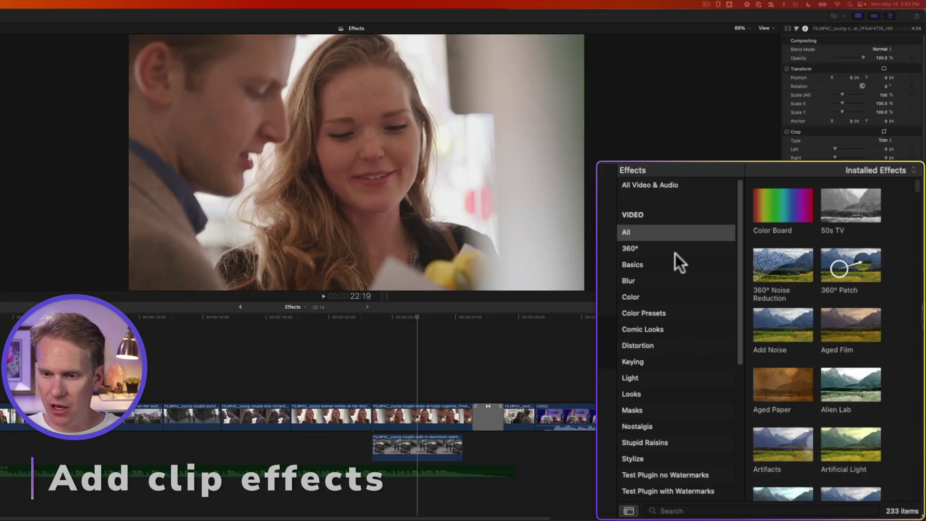
- Apply the Simple Border effect from the Stylize category to the clip of the couple looking at tulips
scroll(685, 386, down, 2)
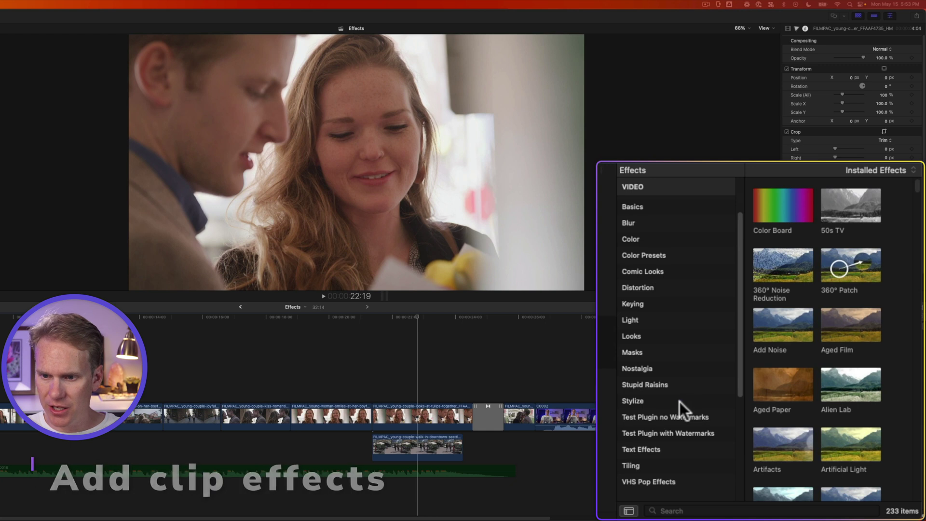
click(680, 401)
scroll(839, 306, down, 10)
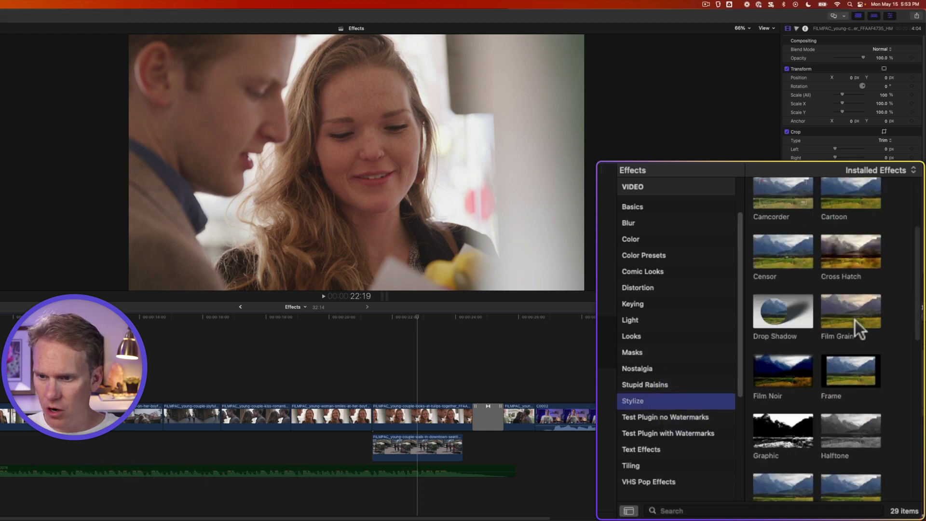
scroll(858, 336, down, 3)
drag(859, 414, 419, 418)
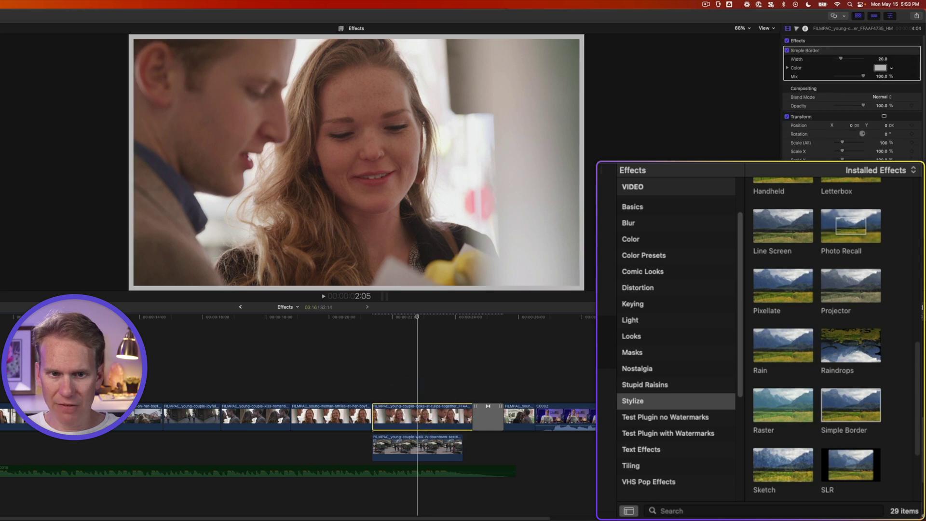
click(418, 398)
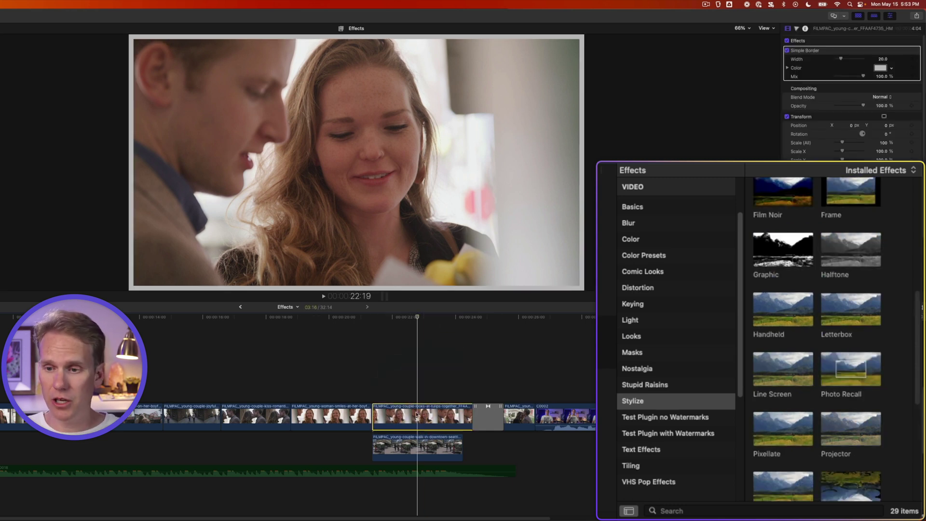
- Preview the Photo Recall effect on the selected clip, and add the Halftone effect to it
scroll(840, 347, down, 2)
scroll(847, 345, up, 2)
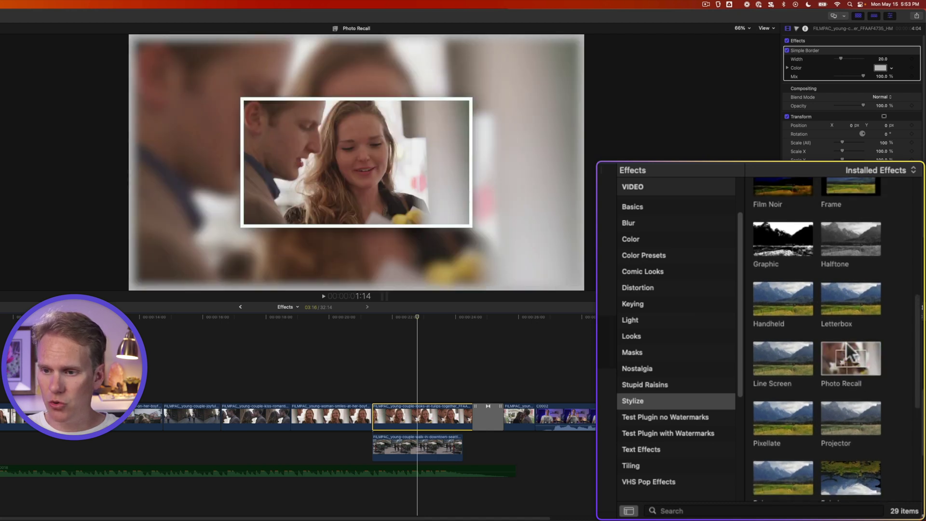
scroll(842, 287, up, 1)
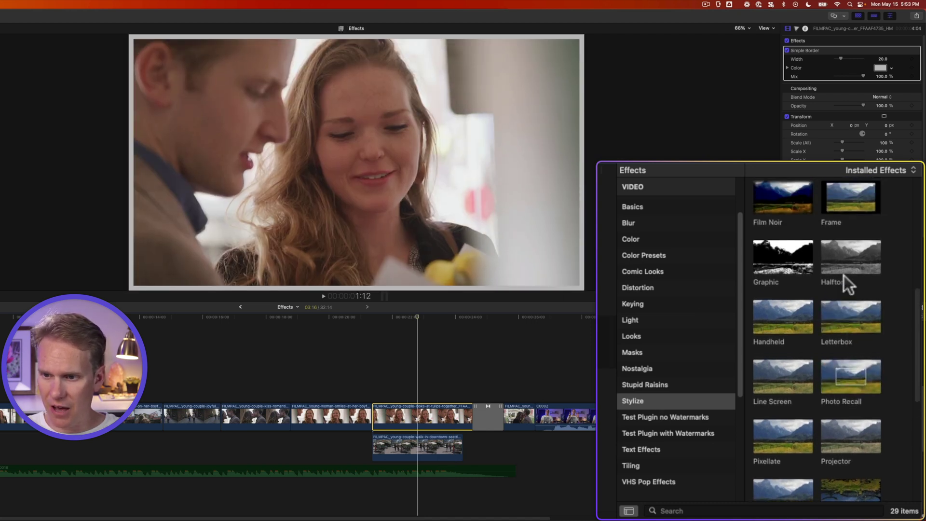
double_click(852, 257)
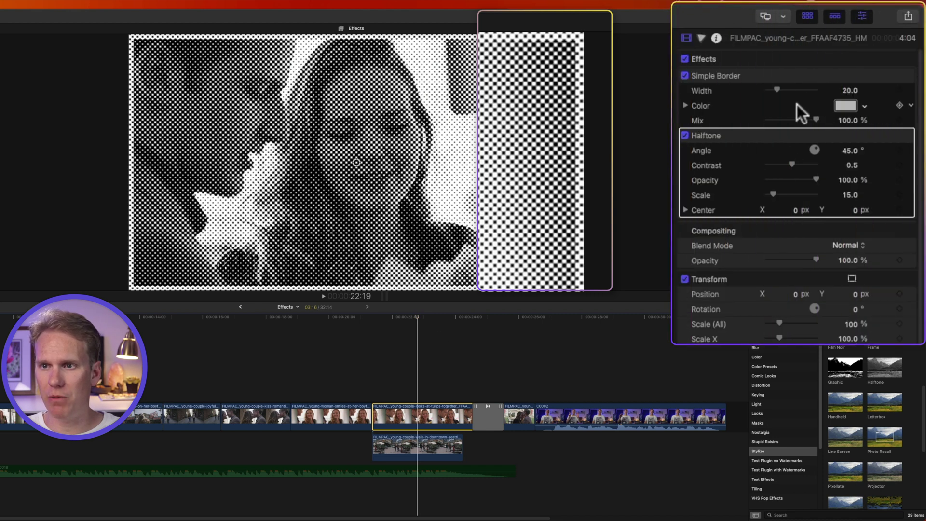
- Reorder the clip's effects so that Halftone comes before Simple Border
click(730, 77)
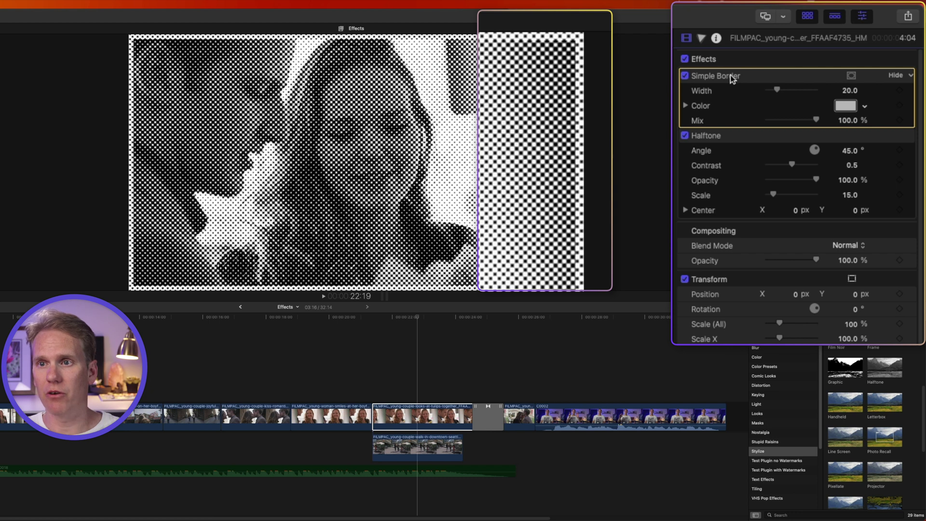
click(736, 138)
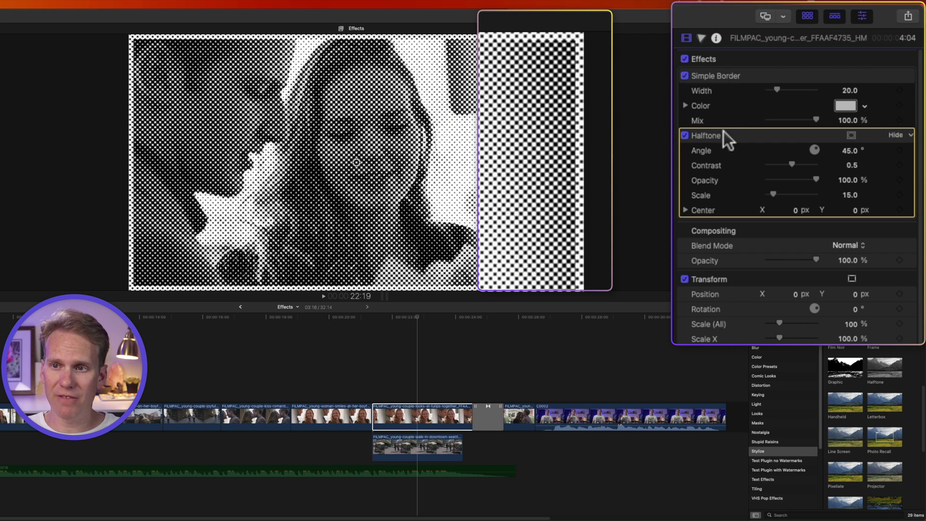
drag(725, 129, 726, 73)
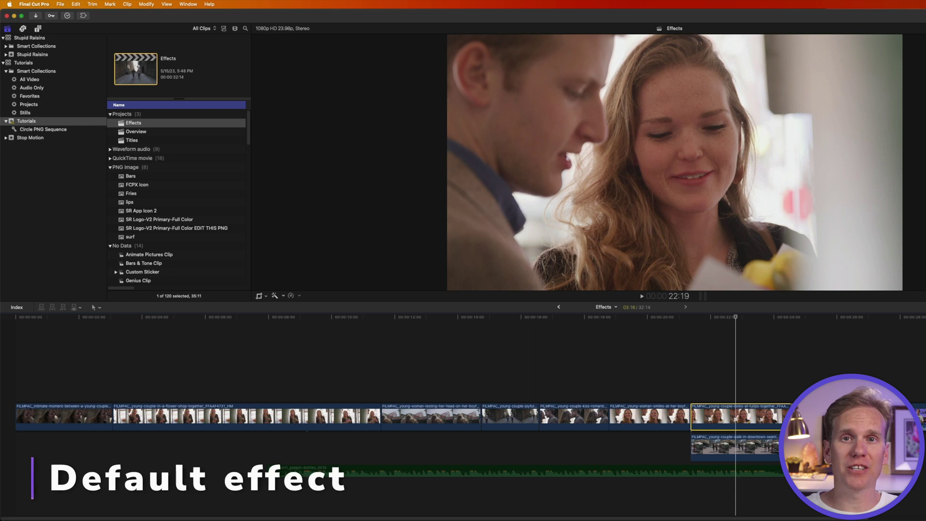
- Add the default Color Board effect to the selected clip
click(79, 7)
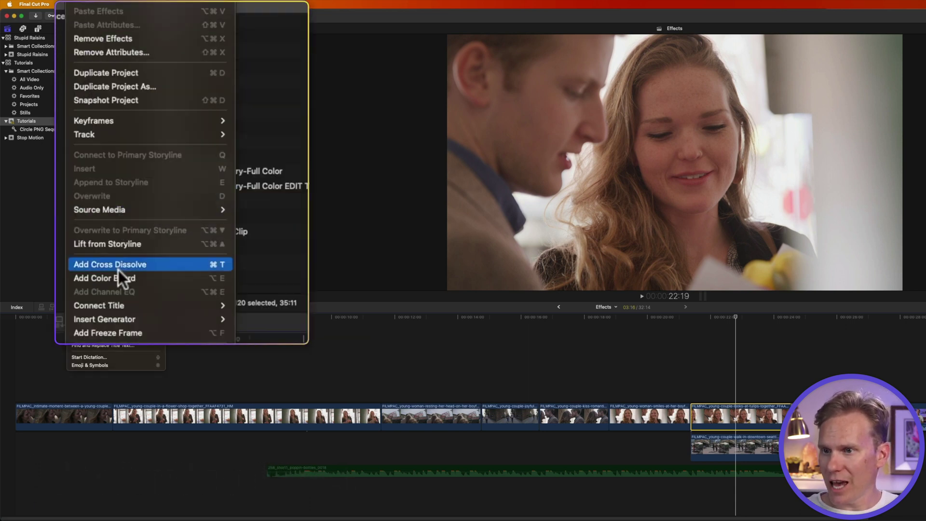
click(145, 278)
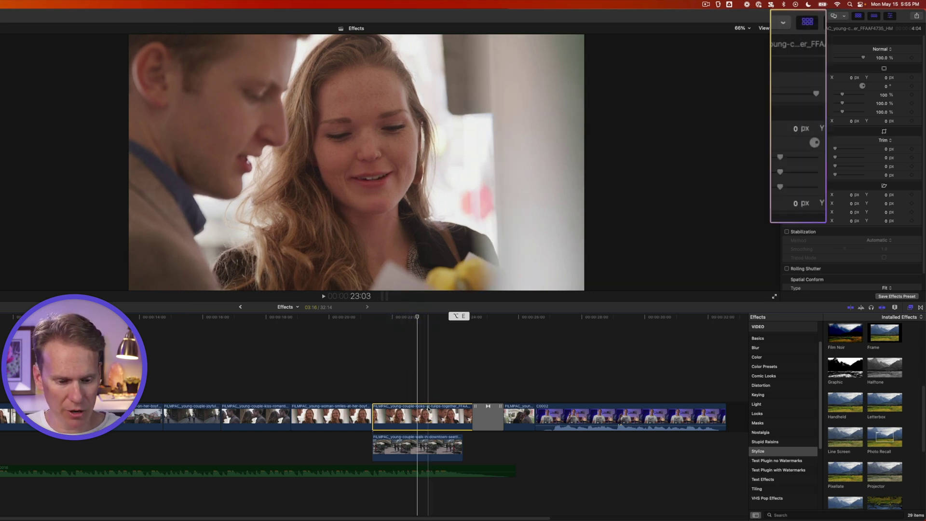
key(alt+e)
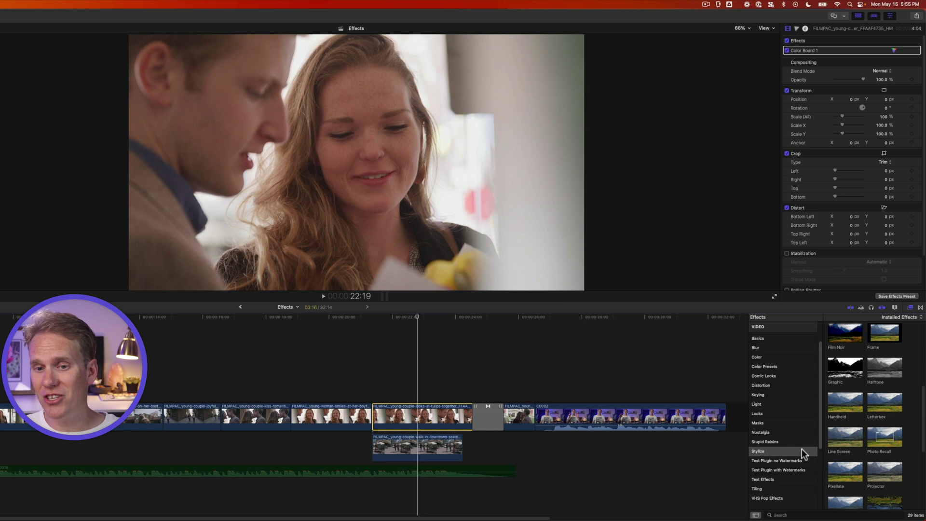
- Make Pixellate the default video effect and apply it to the selected clip
scroll(845, 447, down, 2)
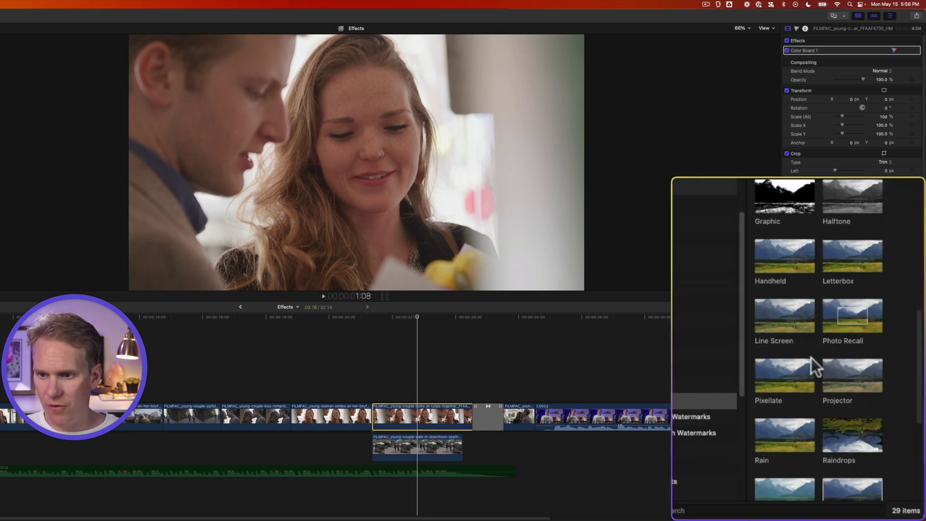
scroll(780, 386, down, 1)
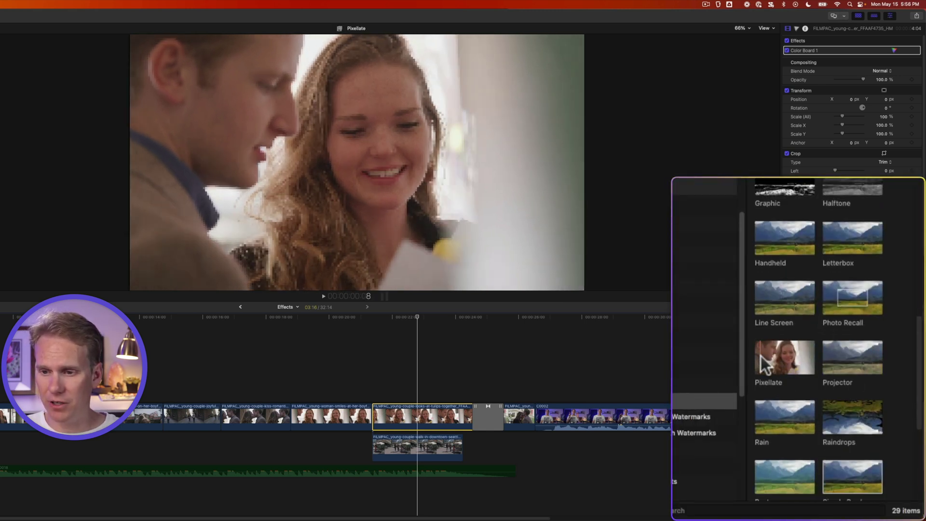
right_click(775, 356)
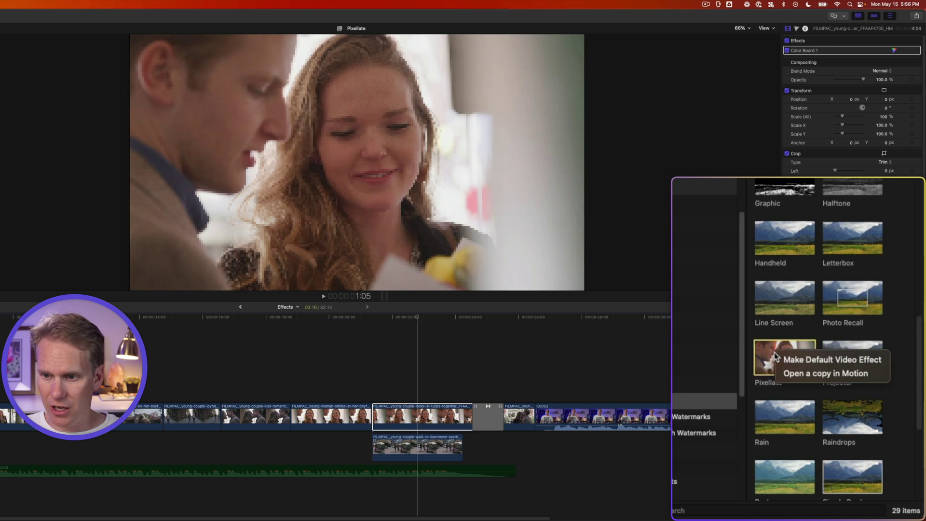
click(825, 363)
key(alt+e)
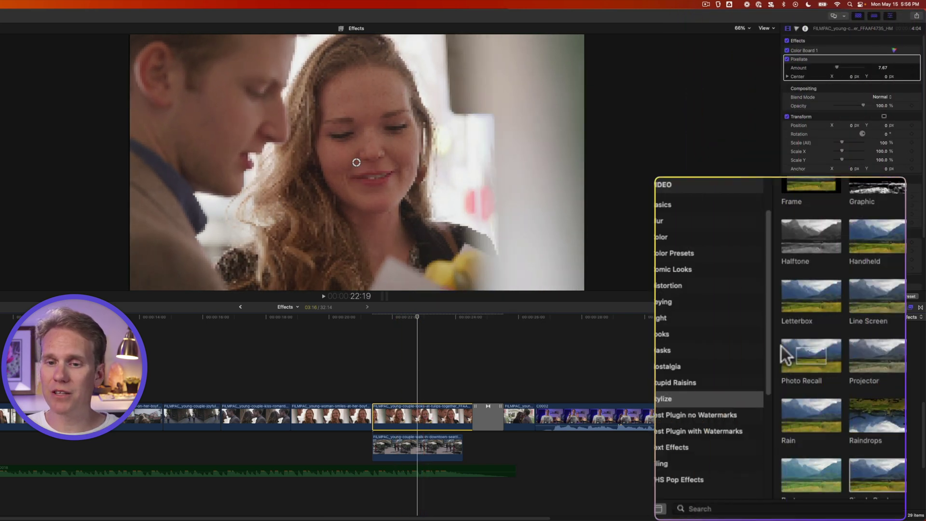
- Make Color Board from the Color category the default video effect
scroll(729, 345, up, 3)
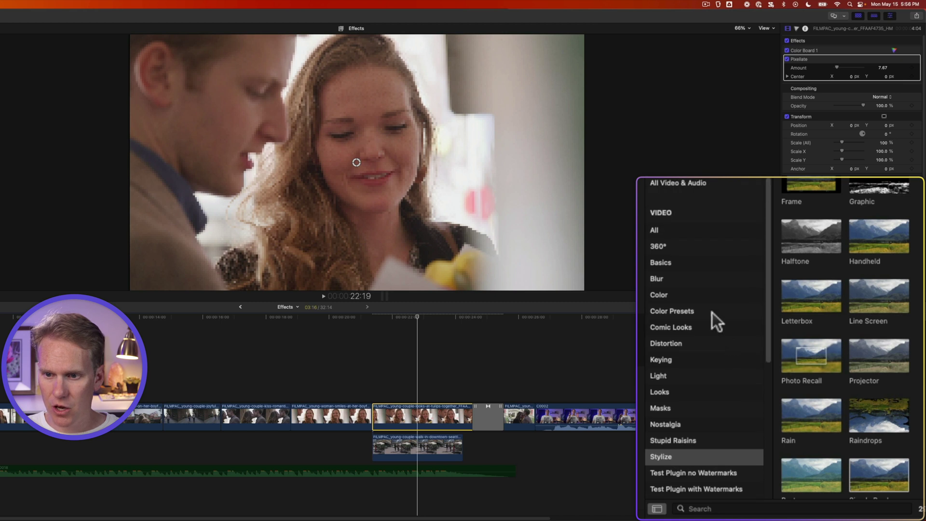
click(702, 295)
right_click(805, 225)
click(829, 232)
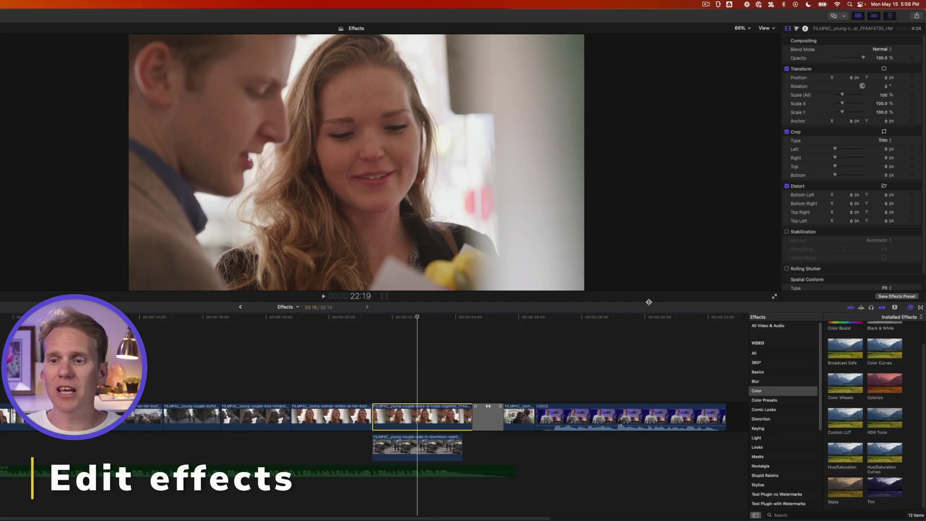
- Apply the Zoom blur to the clip and adjust it in the viewer to centre X -0.47, Y 0.14 px with an amount of about 97.6
click(769, 380)
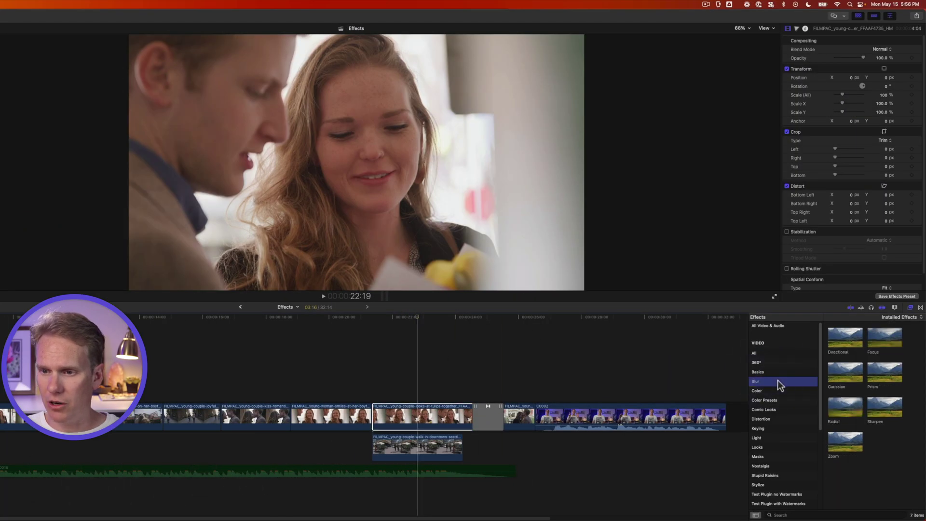
drag(856, 445, 420, 422)
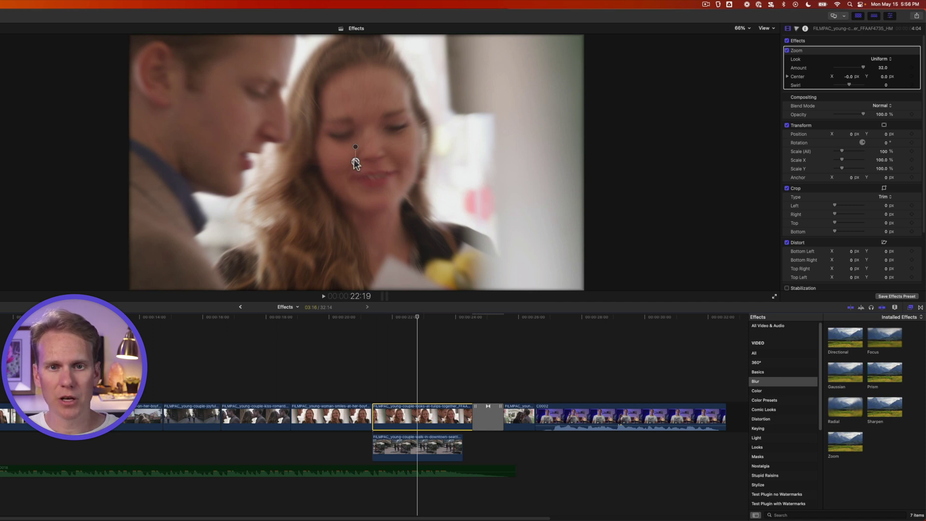
drag(355, 162, 366, 120)
drag(371, 159, 237, 129)
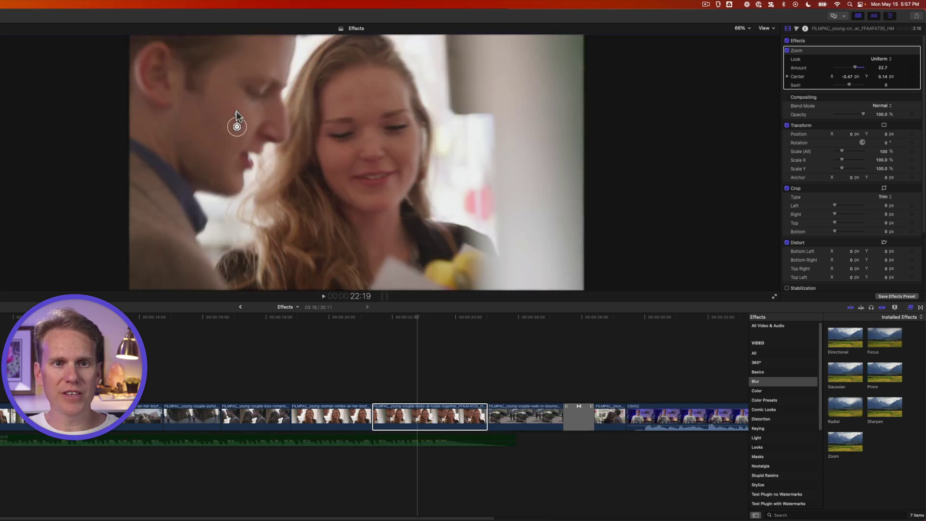
mouse_move(236, 111)
mouse_down()
mouse_move(241, 85)
mouse_move(240, 97)
mouse_up()
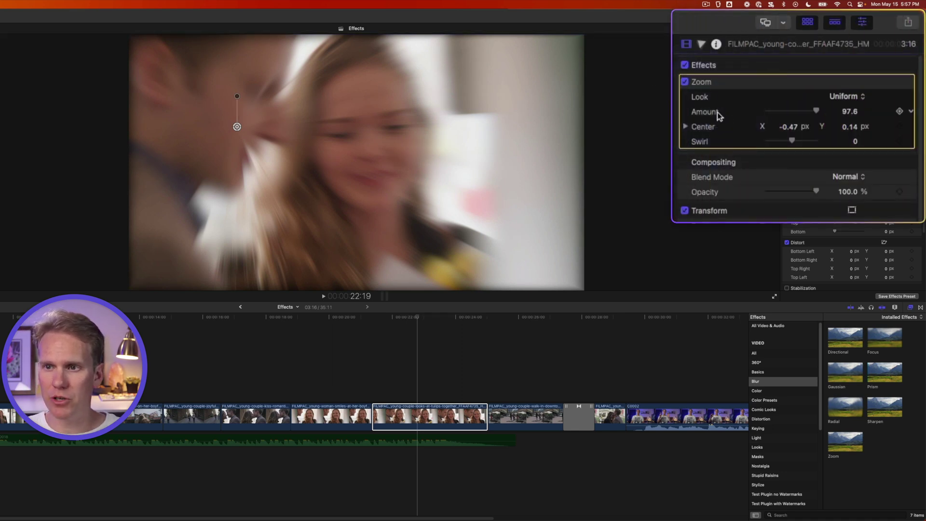
- Adjust the Zoom effect's Amount, Center and Look through its parameter values
drag(817, 109, 845, 110)
mouse_move(789, 126)
mouse_down()
mouse_move(813, 126)
mouse_move(780, 138)
mouse_up()
click(858, 96)
click(855, 88)
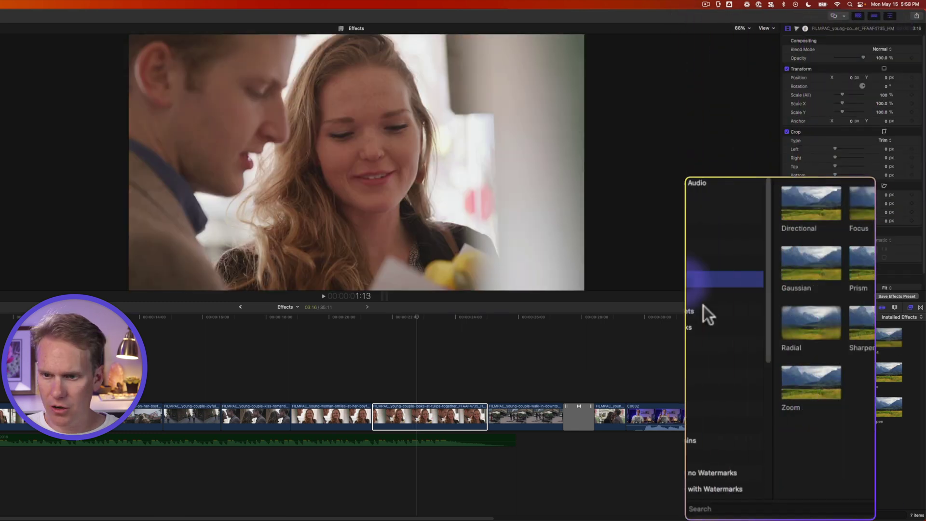
- Apply the Brighten color preset to the selected clip and play it back in the timeline
click(691, 311)
click(876, 268)
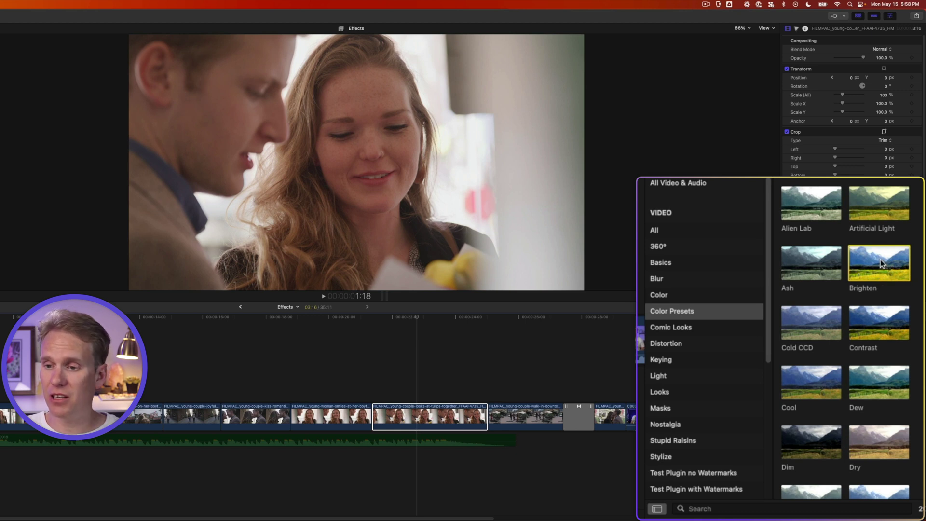
double_click(881, 260)
click(404, 379)
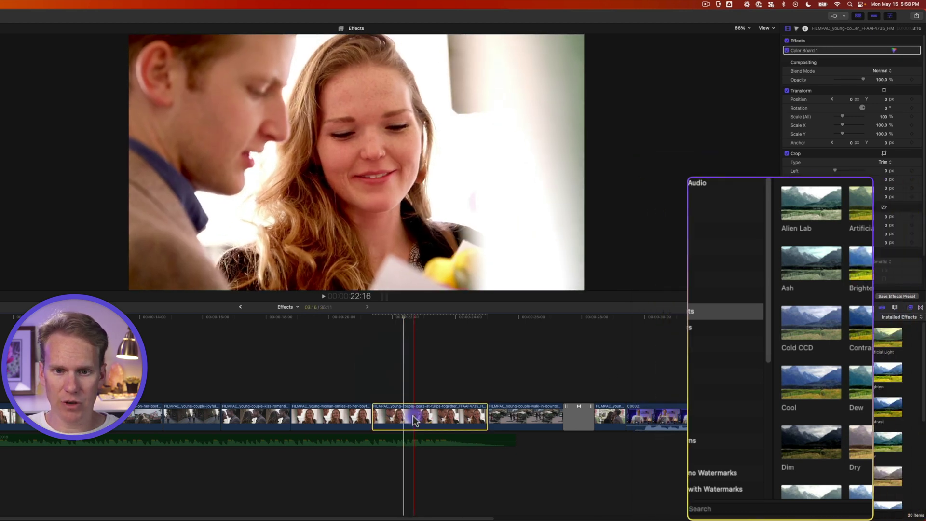
key(space)
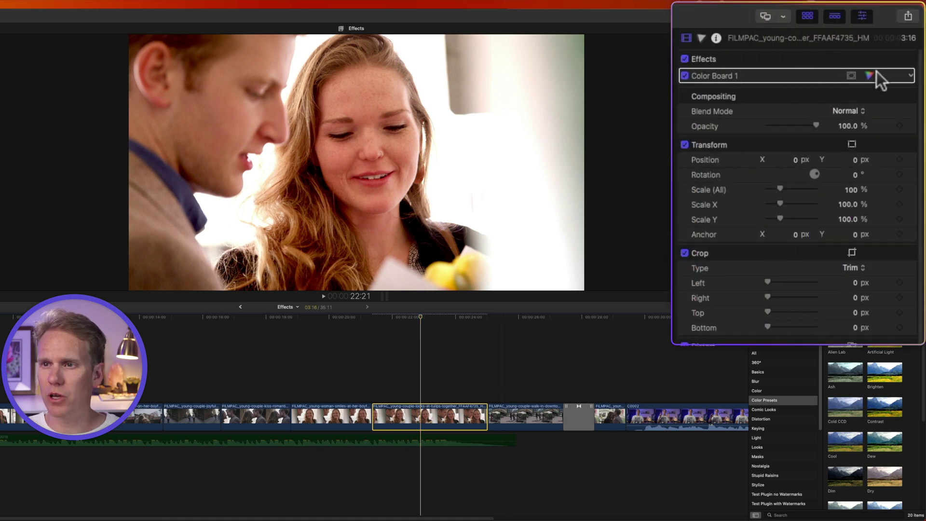
- Open the Color Board correction of the clip and view its Color, Saturation and Exposure controls
click(870, 75)
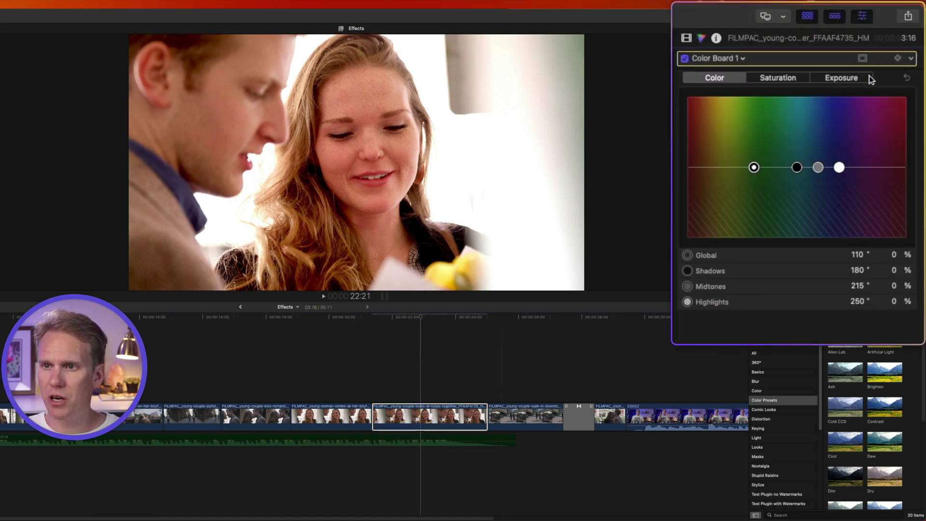
click(790, 79)
click(841, 79)
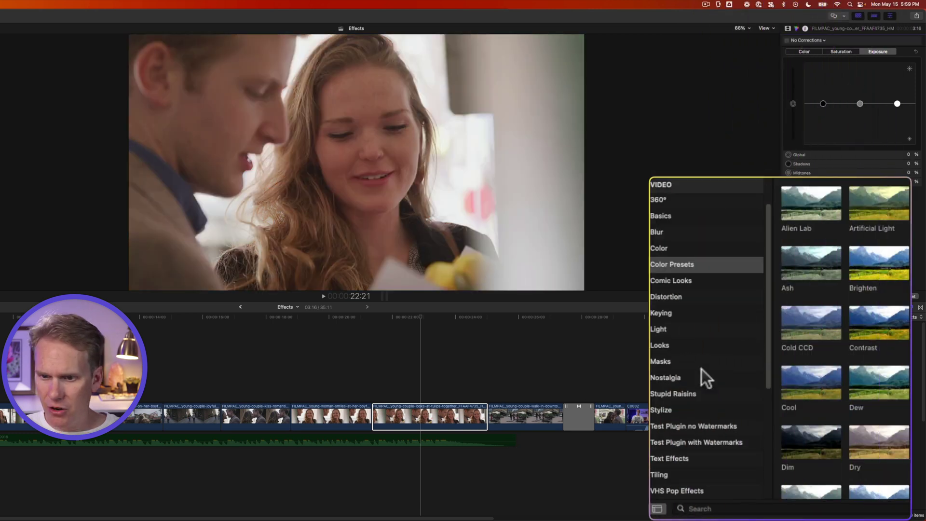
- Apply the Bad TV effect from the Stylize category to the clip of the couple
scroll(701, 369, down, 4)
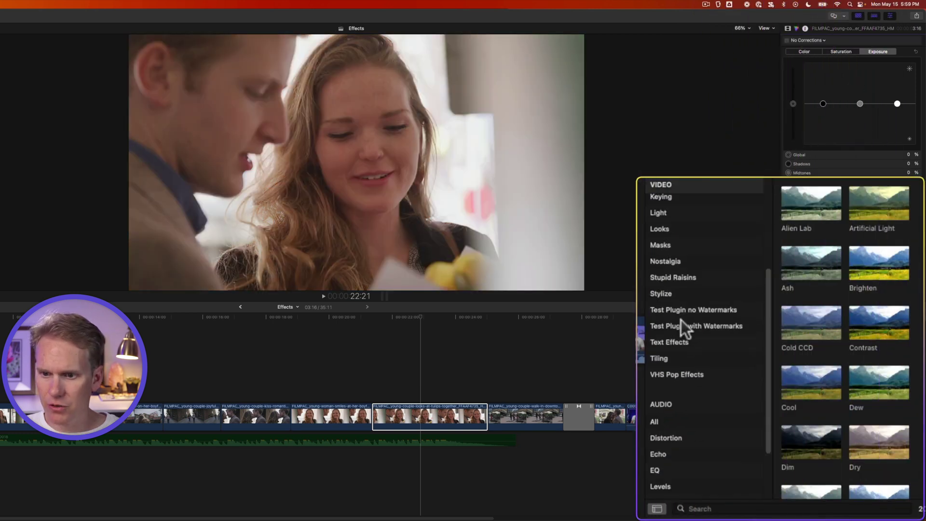
click(662, 292)
drag(874, 263, 434, 417)
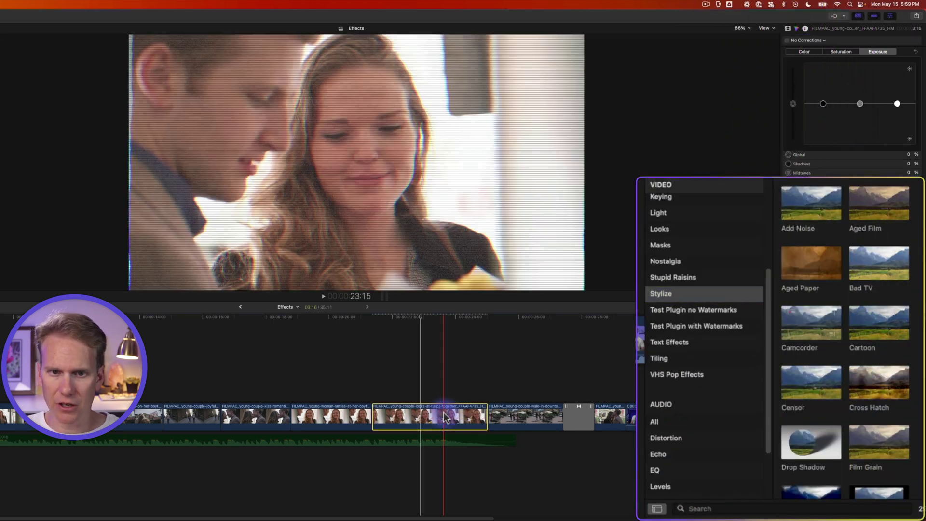
click(430, 411)
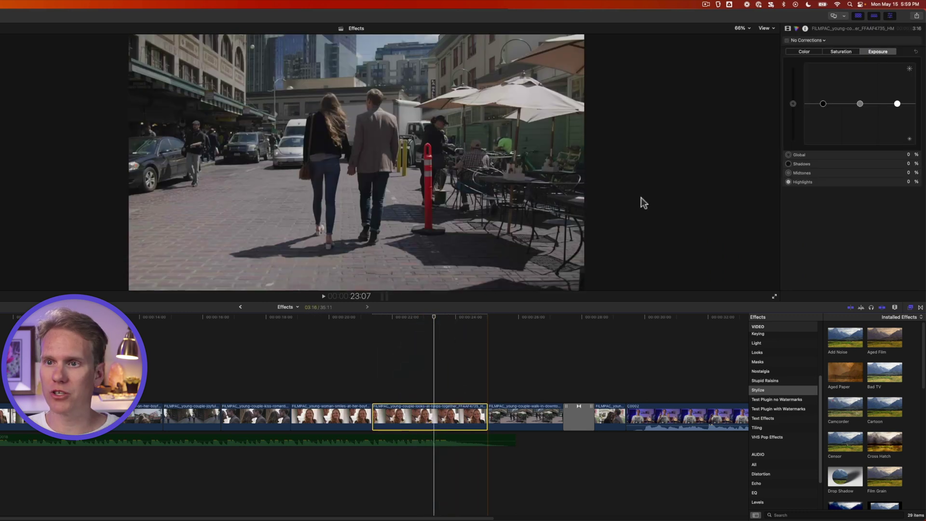
- Raise the Bad TV effect's Amount to about 57.04 and look through its Static Type options
click(788, 28)
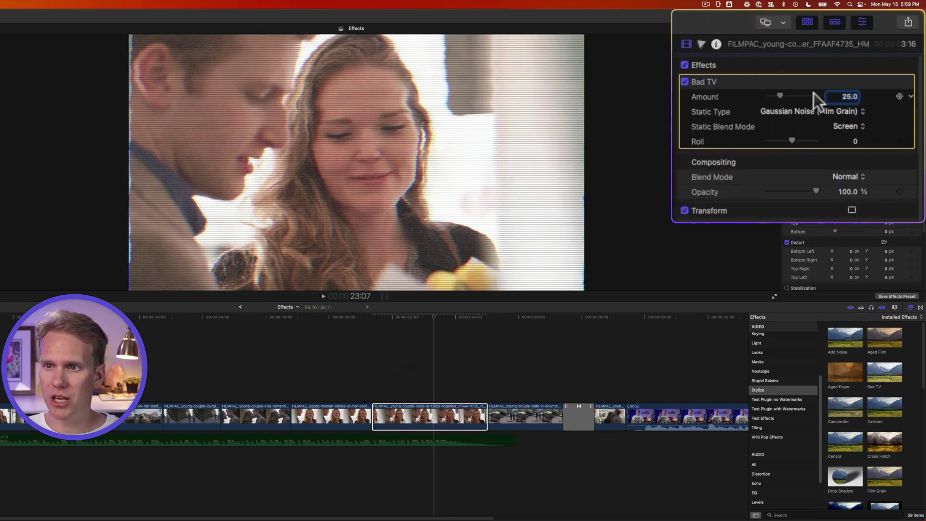
drag(785, 94, 796, 94)
click(825, 110)
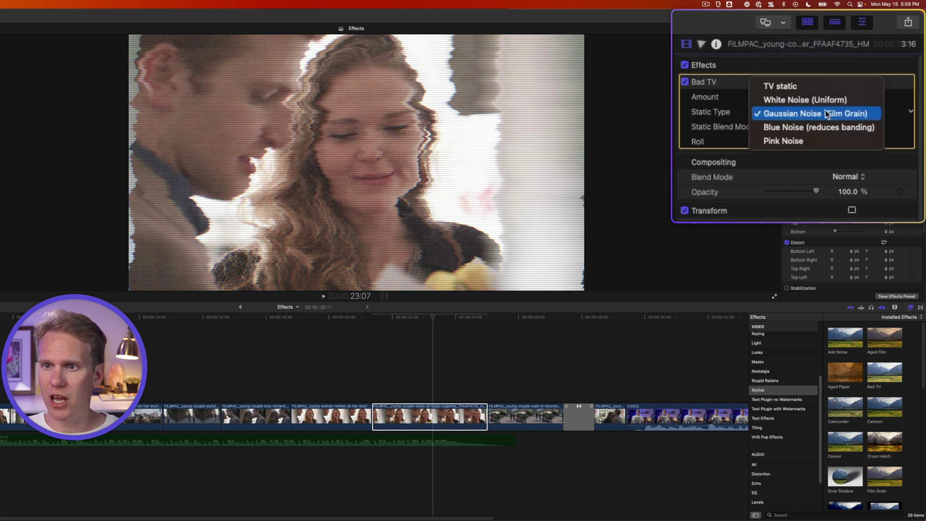
click(808, 88)
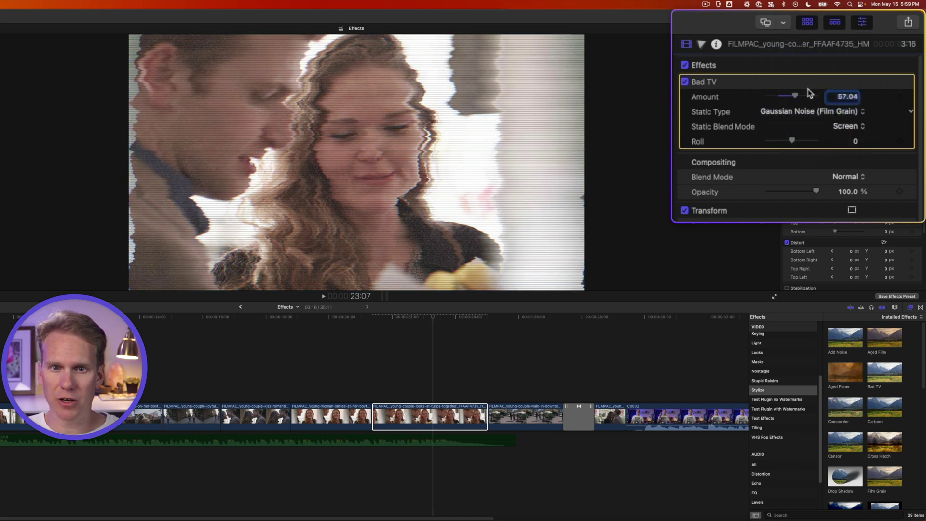
- Set the Bad TV effect's Static Type to TV static, check its Static Blend Mode and set Roll to 25
click(846, 124)
click(845, 126)
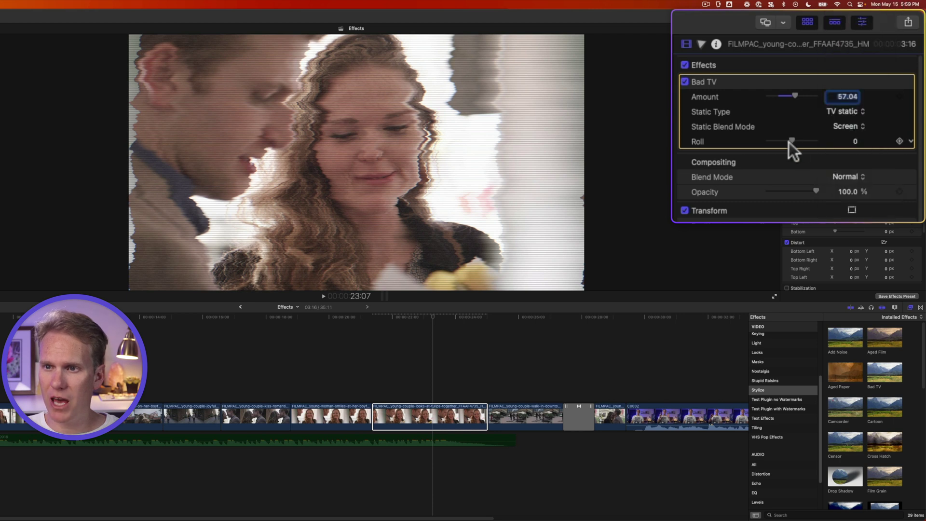
drag(791, 140, 799, 140)
- Add keyframes for the Bad TV Amount at the start of the couple's clip and at 21:21
click(372, 317)
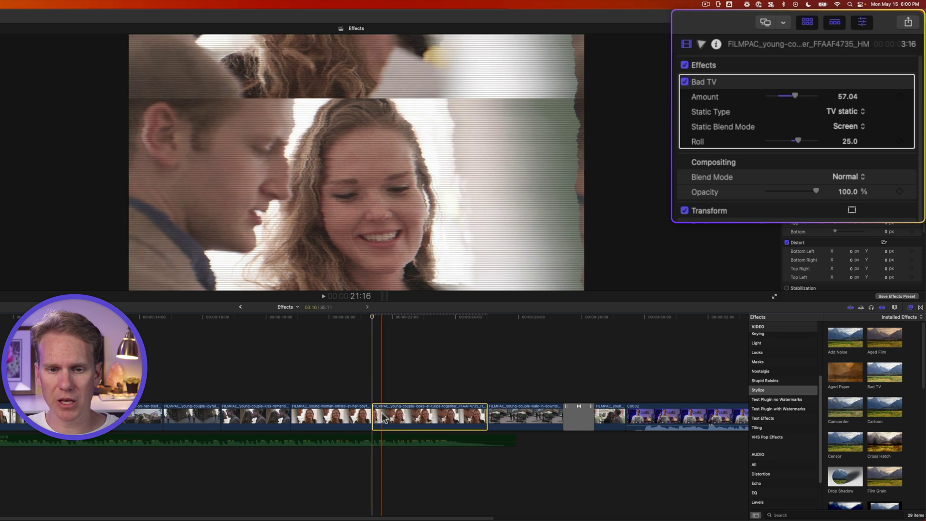
click(900, 96)
click(389, 320)
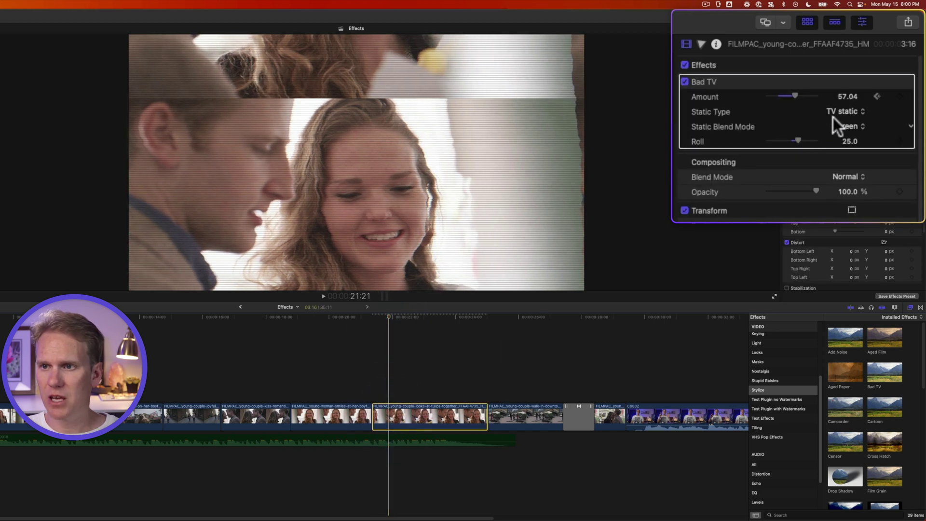
click(899, 96)
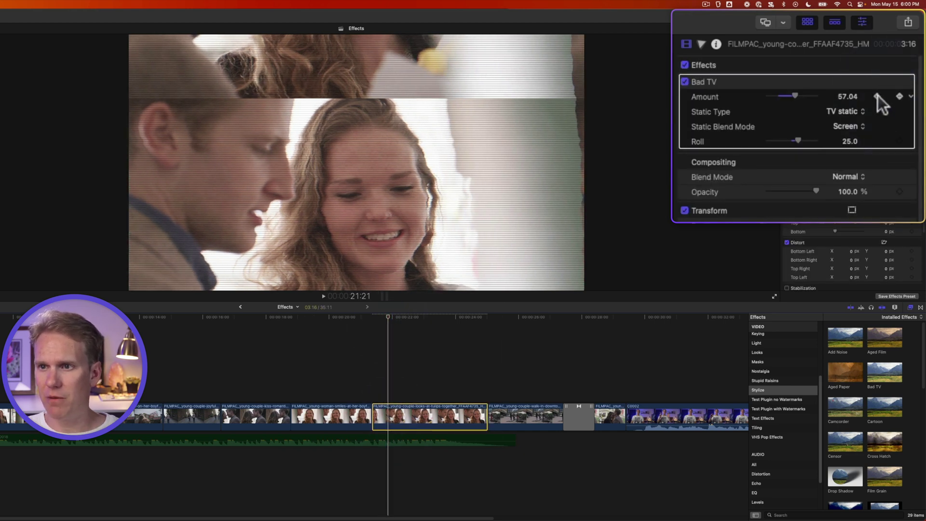
- Set the Bad TV Amount to 0 at the first keyframe and play back the animated effect
click(877, 97)
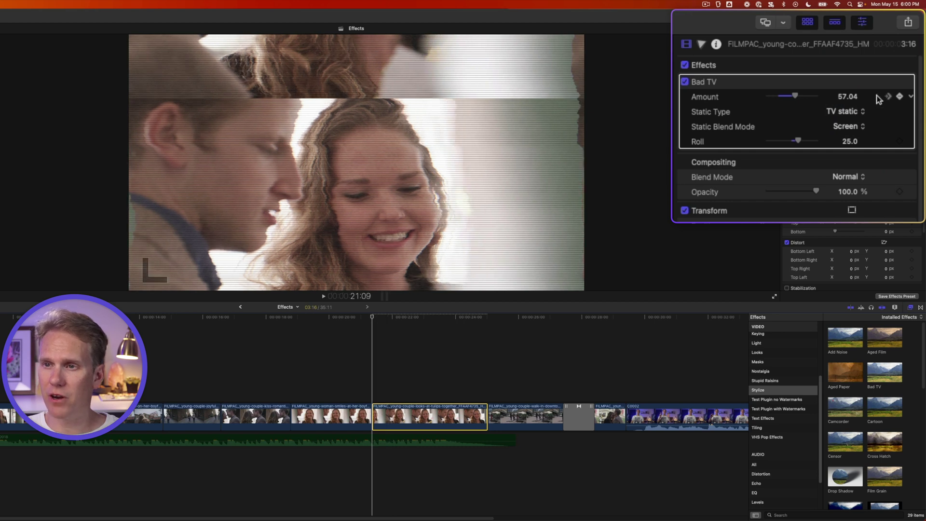
click(838, 94)
text(0)
key(Return)
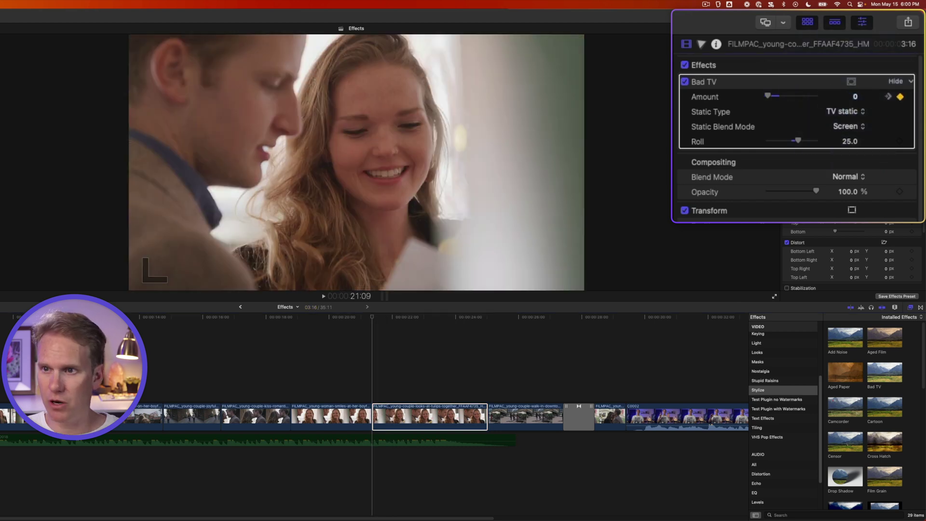
key(space)
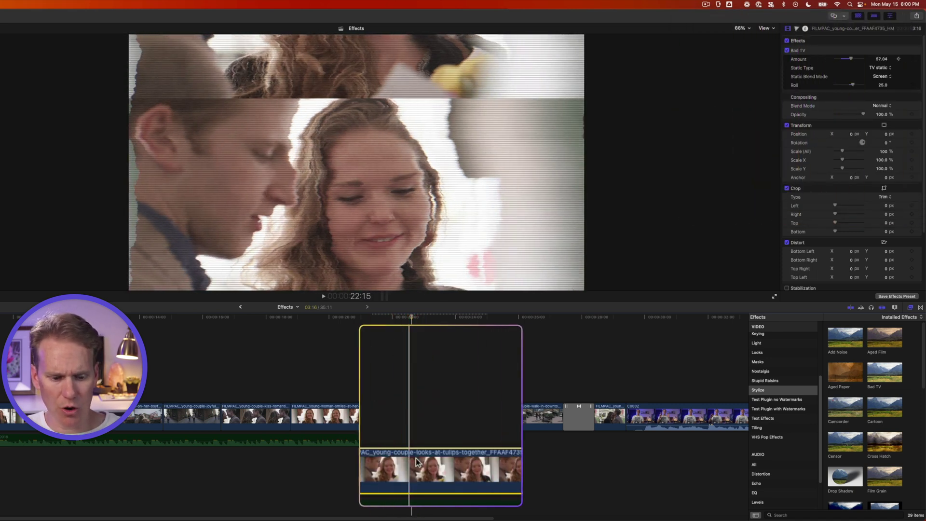
- Move the second Bad TV Amount keyframe to about 24:12 in the clip's video animation editor, close the editor and preview the clip
key(ctrl+v)
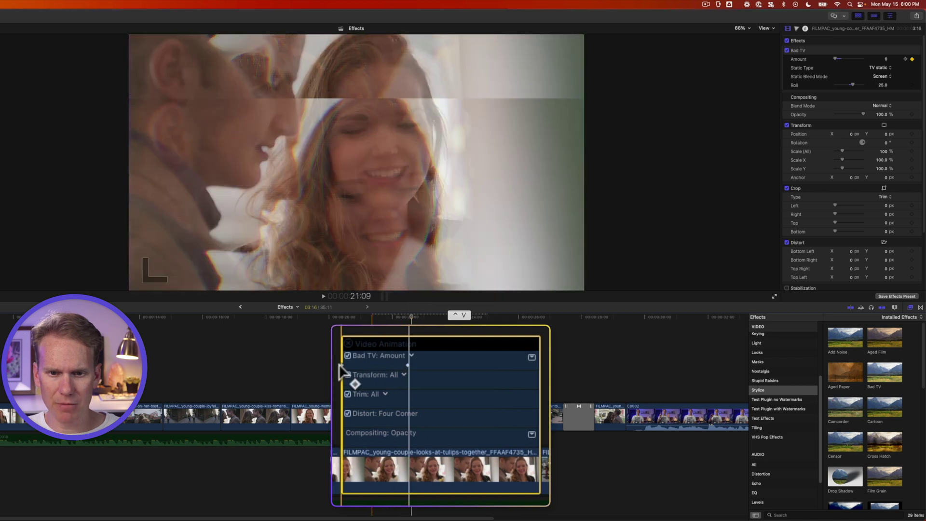
drag(407, 365, 512, 365)
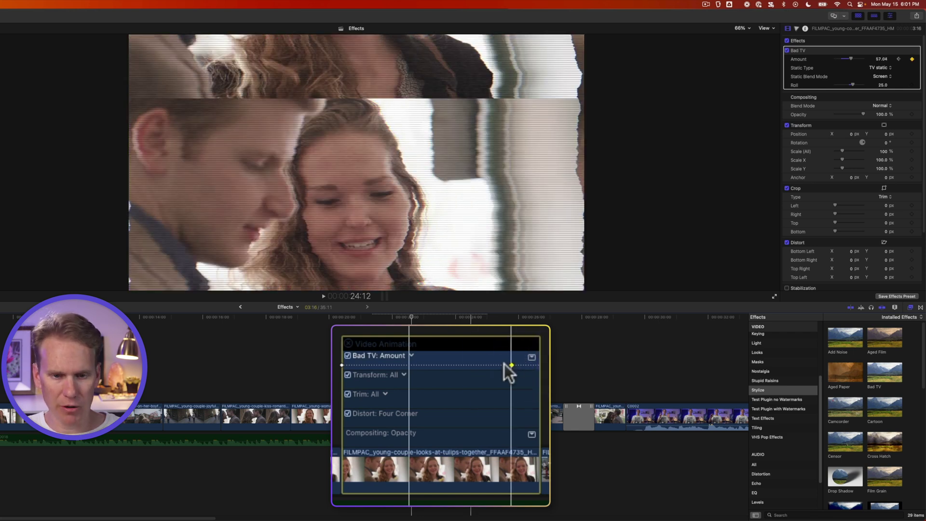
key(ctrl+v)
click(371, 377)
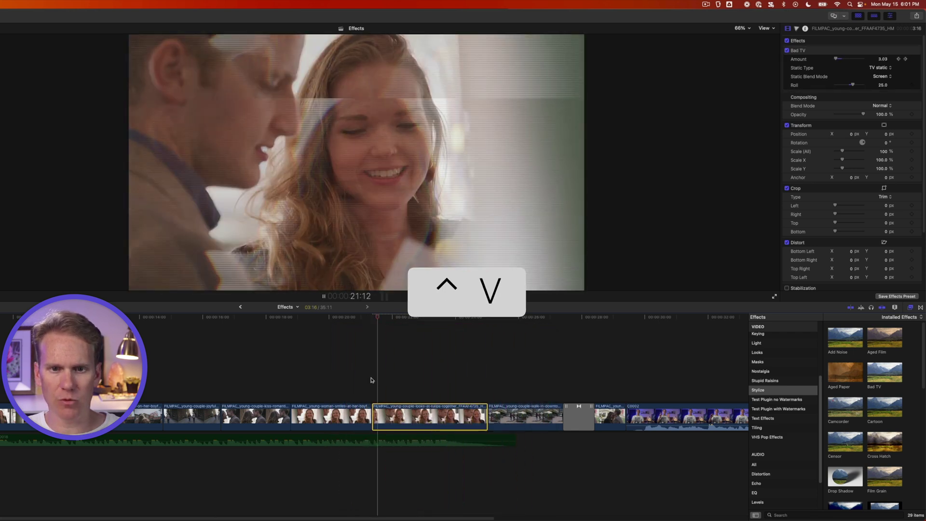
- Remove the effects from the couple's clip and apply Fade In and Out from the Stupid Raisins category
key(alt+super+x)
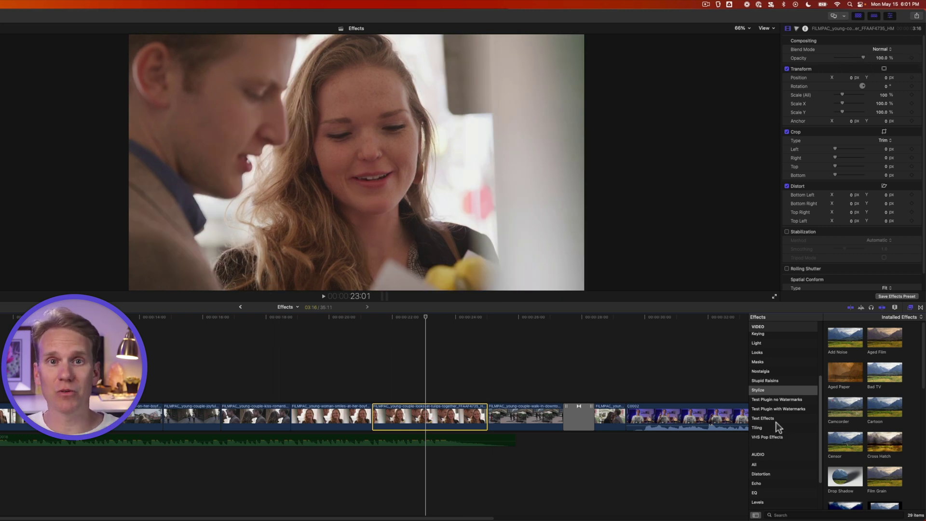
scroll(782, 410, up, 5)
click(697, 400)
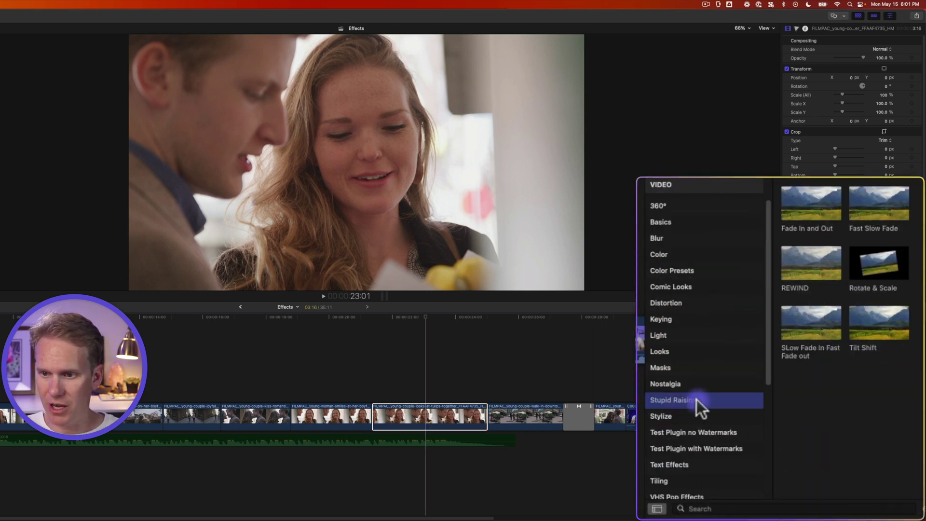
drag(817, 204, 421, 418)
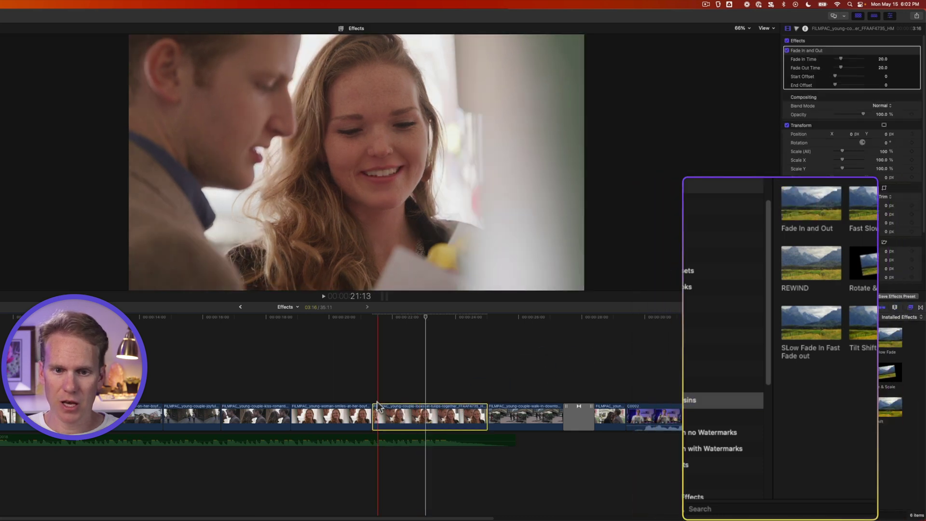
- Play back the fading clip, then set Fade In Time to 19 and Fade Out Time to 21
key(space)
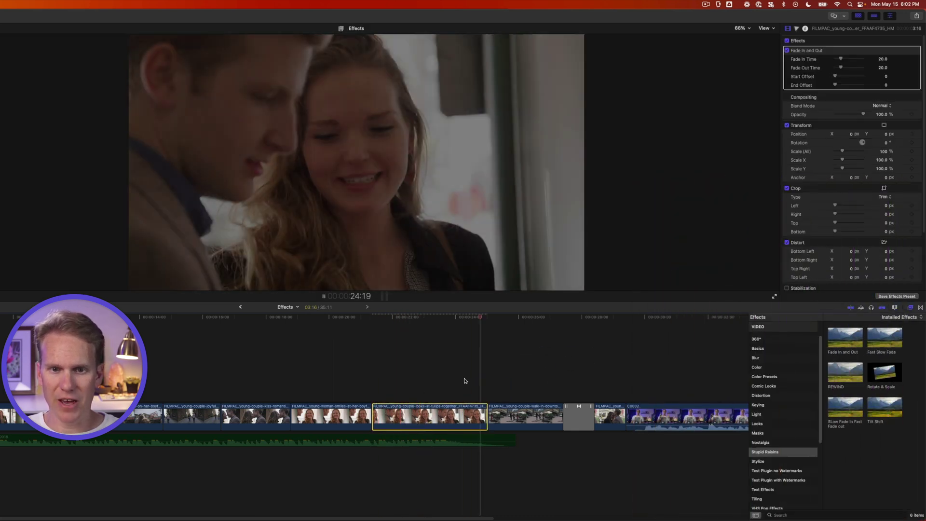
key(space)
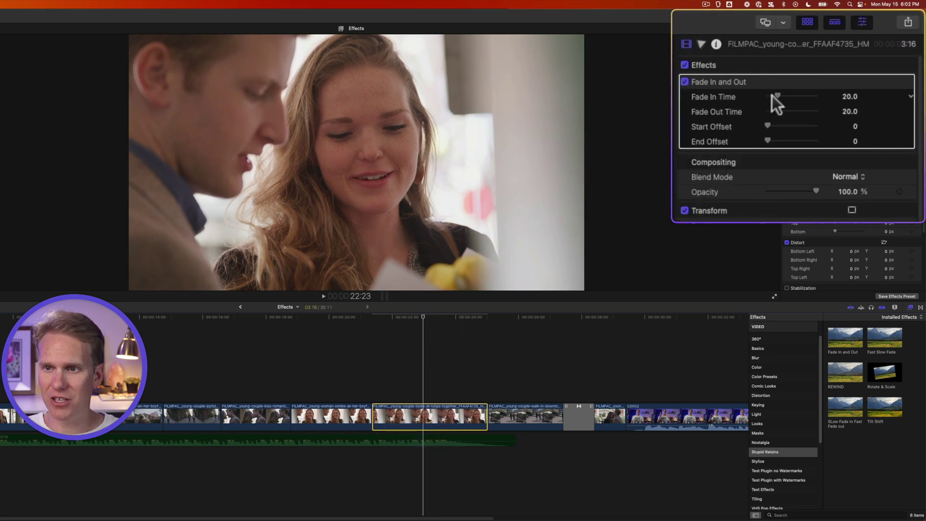
drag(779, 96, 766, 141)
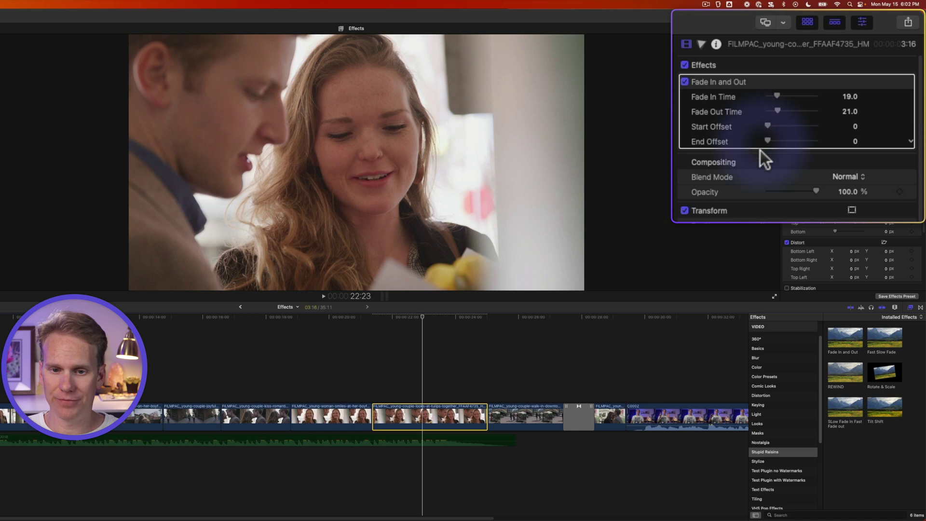
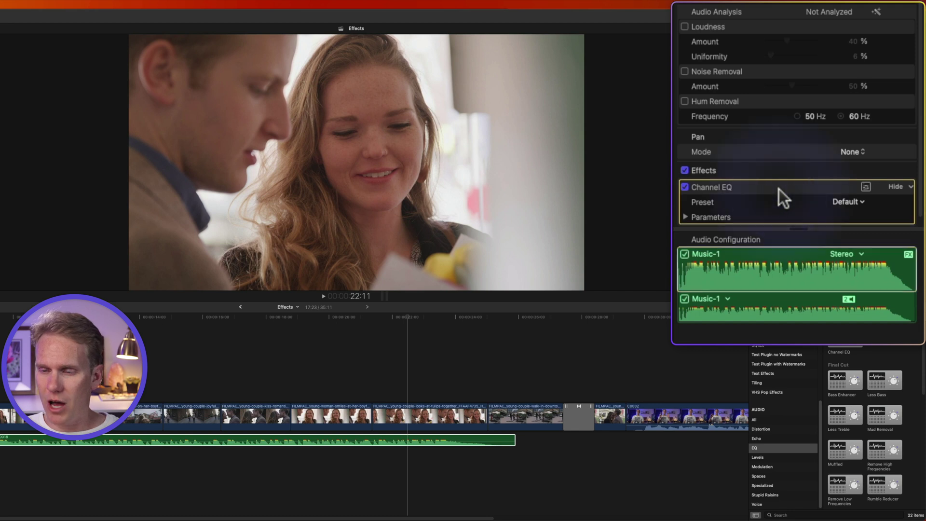
- Open the music clip's Channel EQ editor over the viewer and look through its presets
click(867, 187)
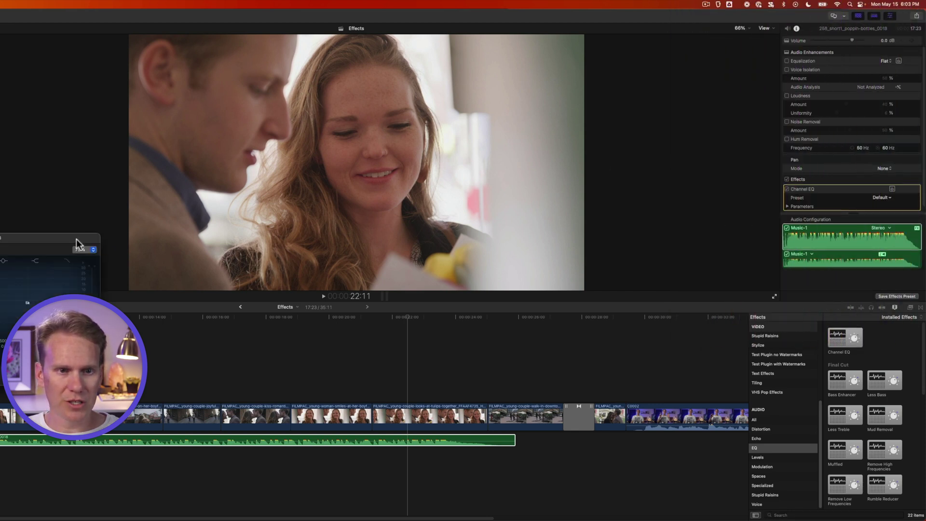
drag(76, 239, 489, 204)
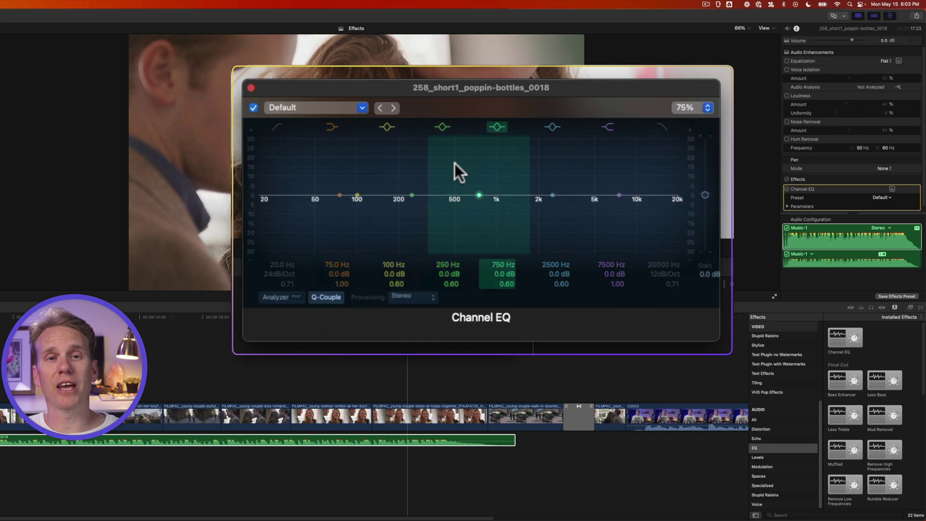
click(334, 112)
mouse_move(329, 150)
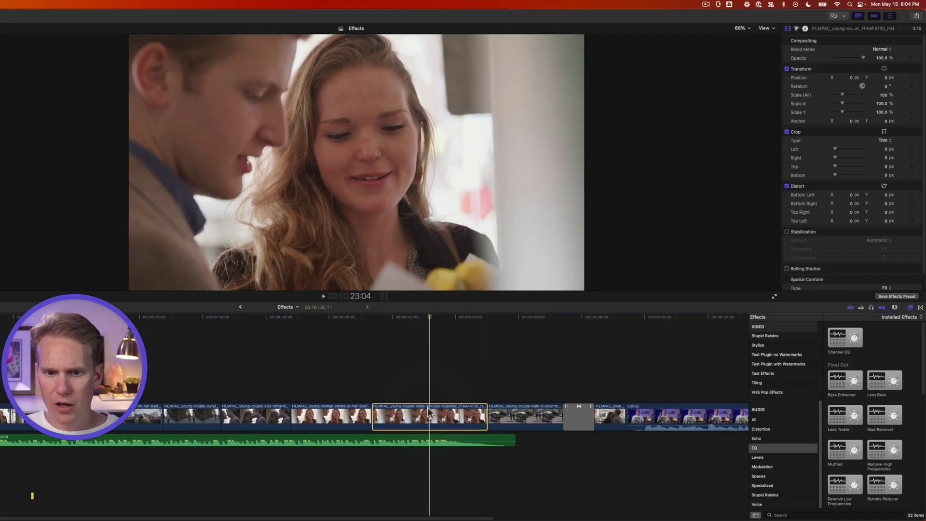
- Add a Color Wheels correction to the couple's clip, lower the highlights' brightness and shift the global color toward orange
click(797, 28)
click(734, 65)
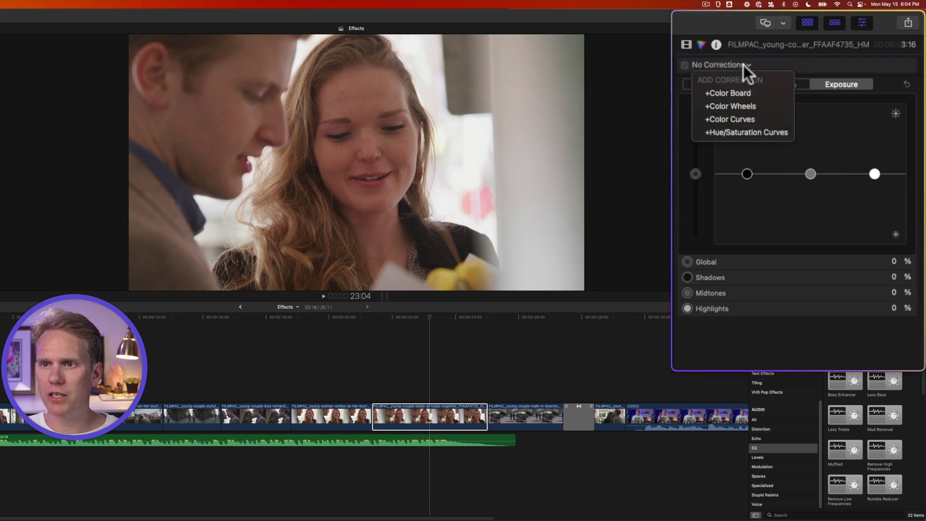
click(746, 104)
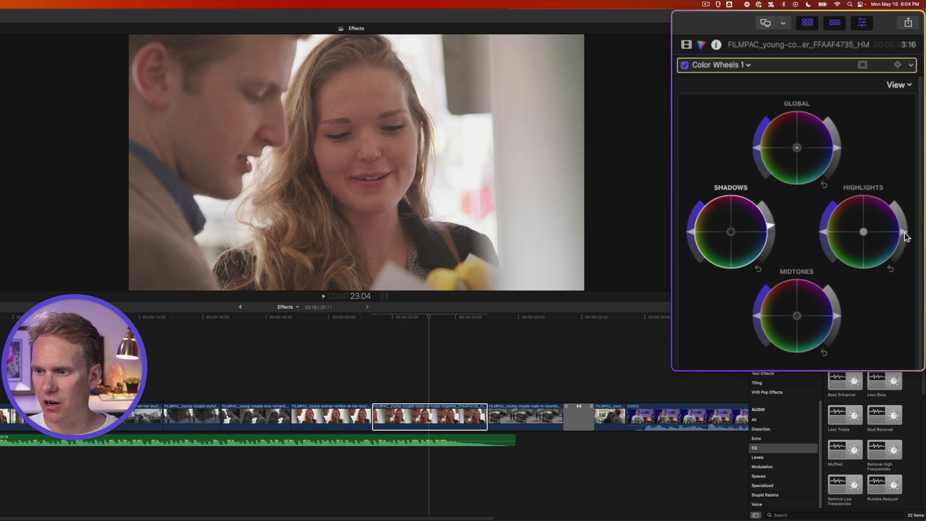
drag(903, 232, 903, 242)
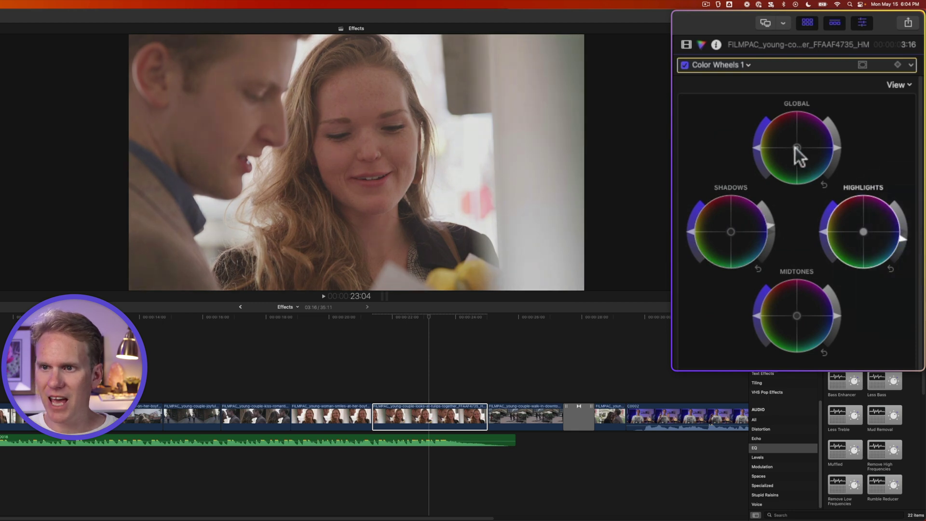
drag(795, 147, 774, 137)
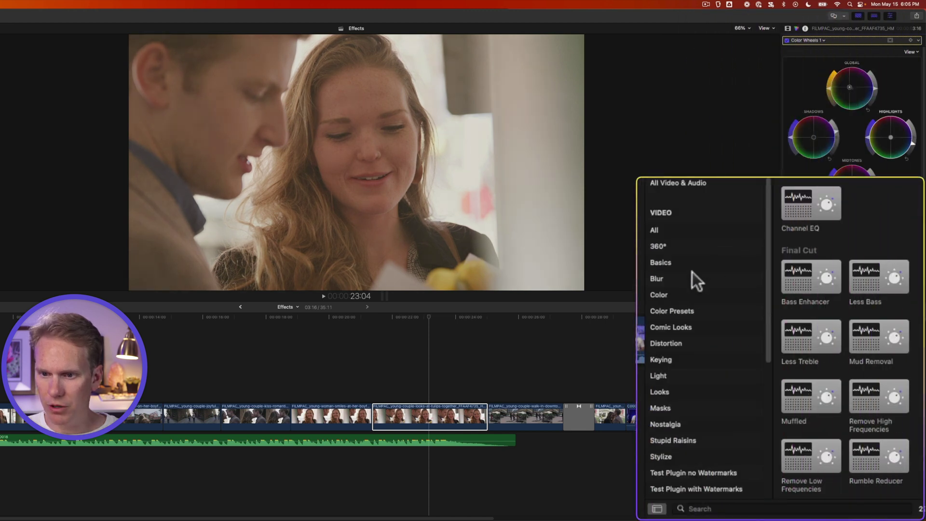
- Apply the Prism and Sharpen effects from the Blur category, with Prism Amount 8 and Sharpen Amount 9
click(693, 277)
drag(871, 273, 497, 423)
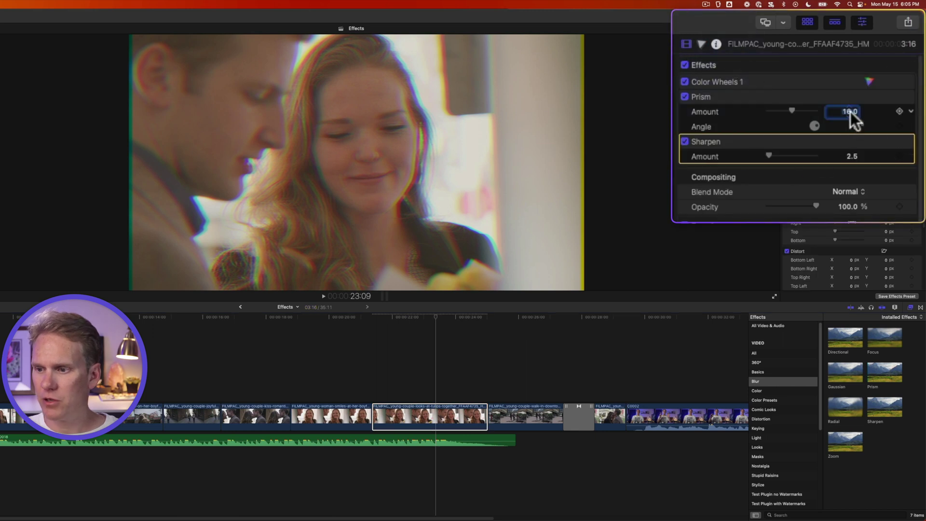
key(Return)
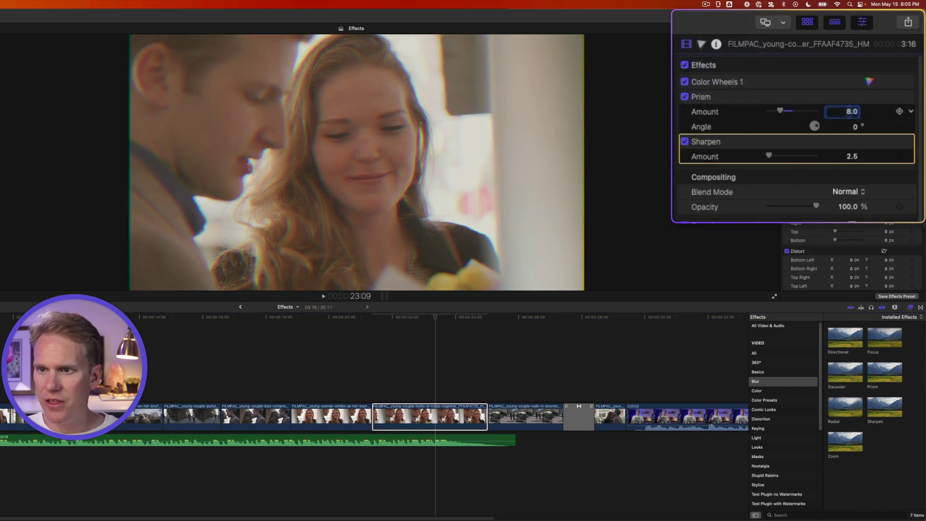
click(850, 156)
text(9)
key(Return)
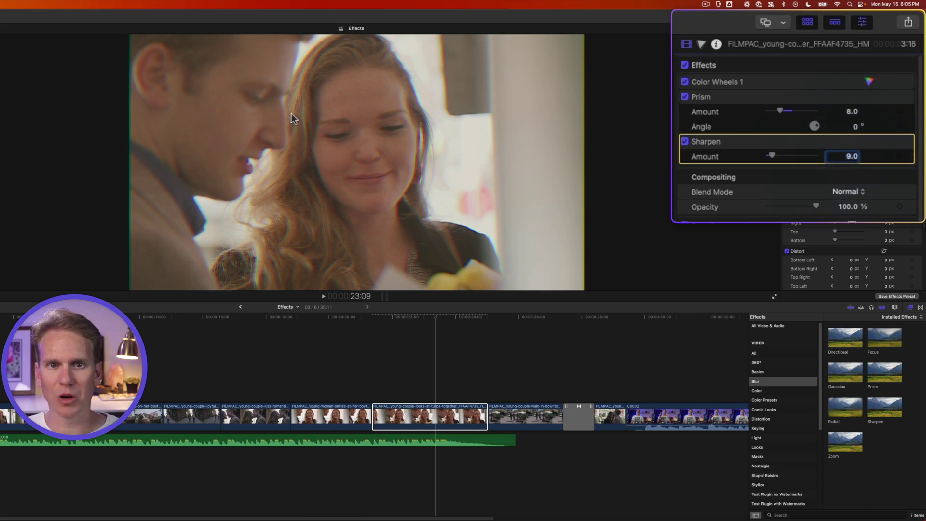
- Apply the Film Grain and Bad TV effects from the Stylize category to the couple's clip
click(758, 485)
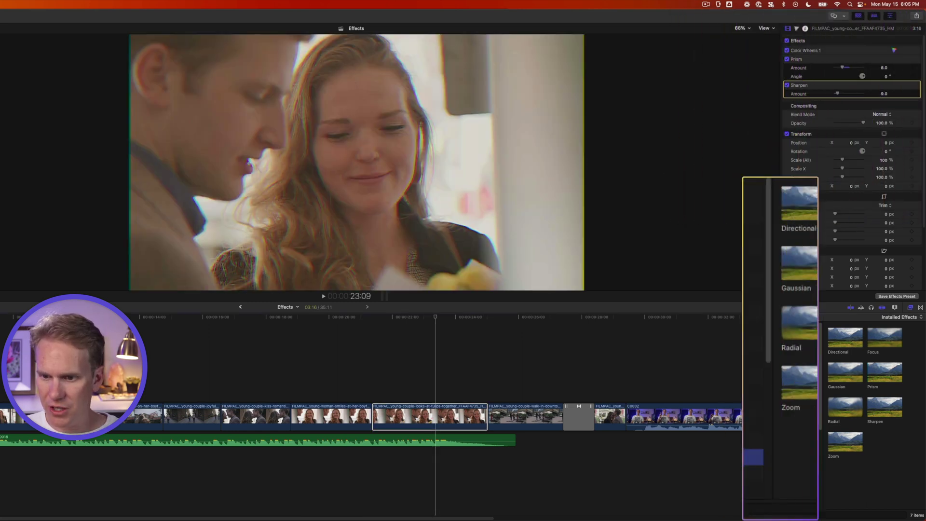
scroll(864, 338, down, 3)
drag(883, 314, 419, 417)
scroll(863, 386, up, 5)
drag(846, 337, 430, 417)
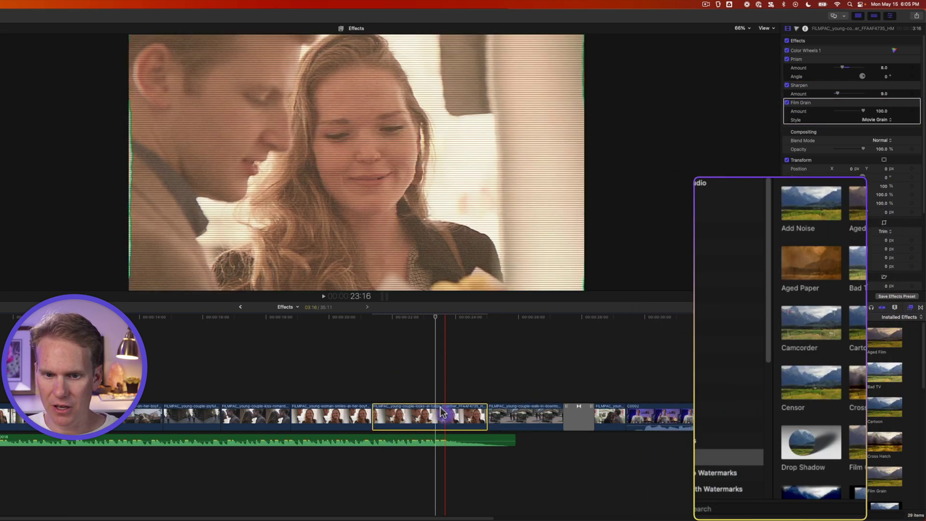
- Set Film Grain's Style to Realistic Grain and Amount to 25, reduce the Bad TV Amount and play back the clip
click(835, 199)
click(835, 213)
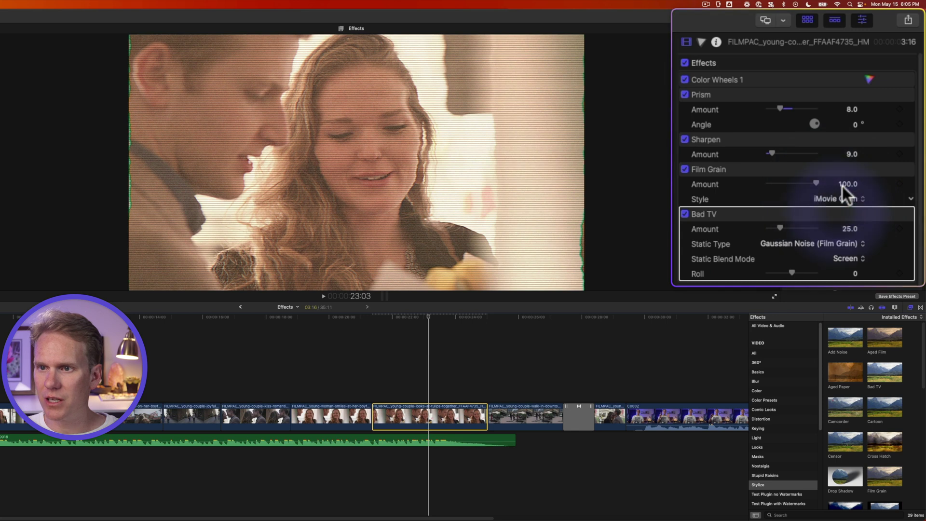
click(851, 184)
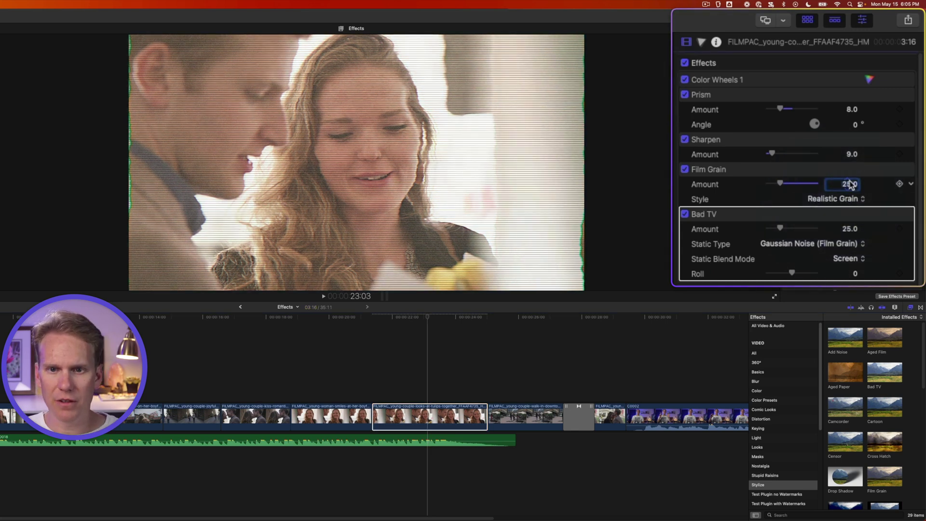
click(847, 228)
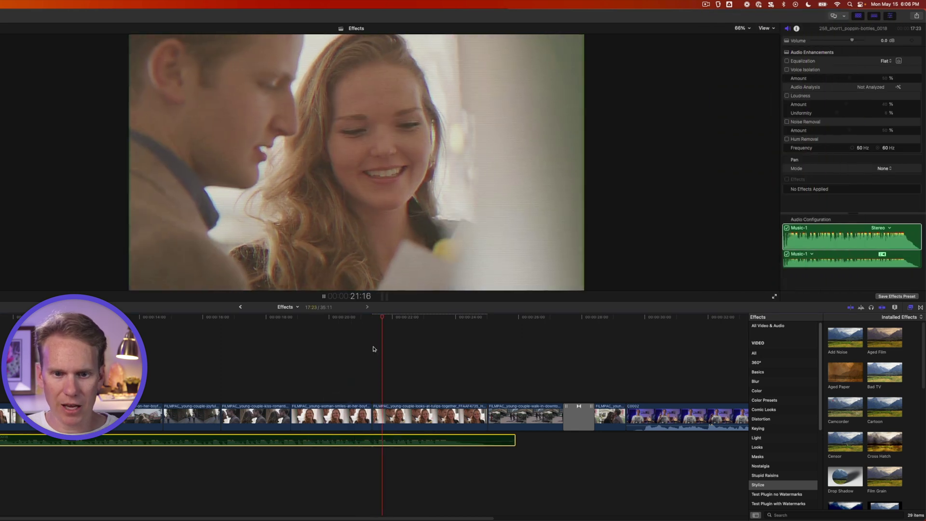
key(space)
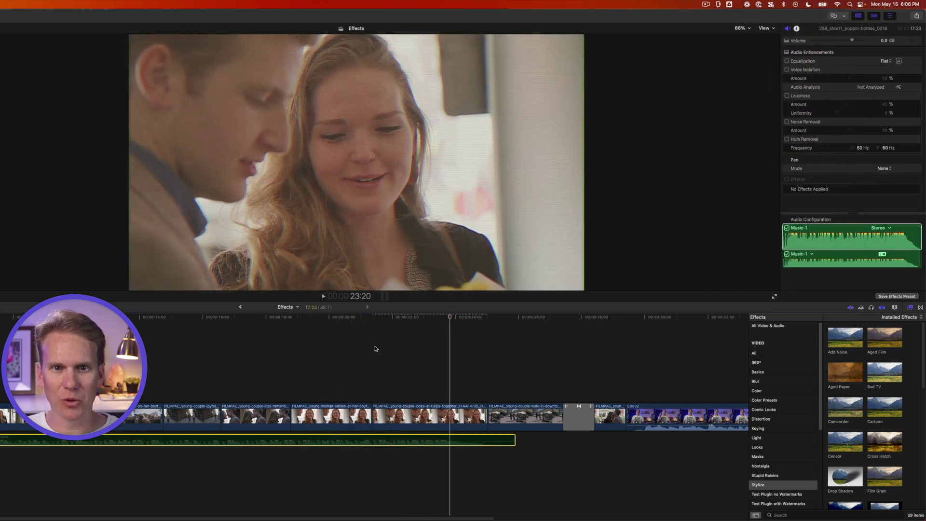
- Copy the clip of the couple looking at tulips, together with its effects
click(432, 369)
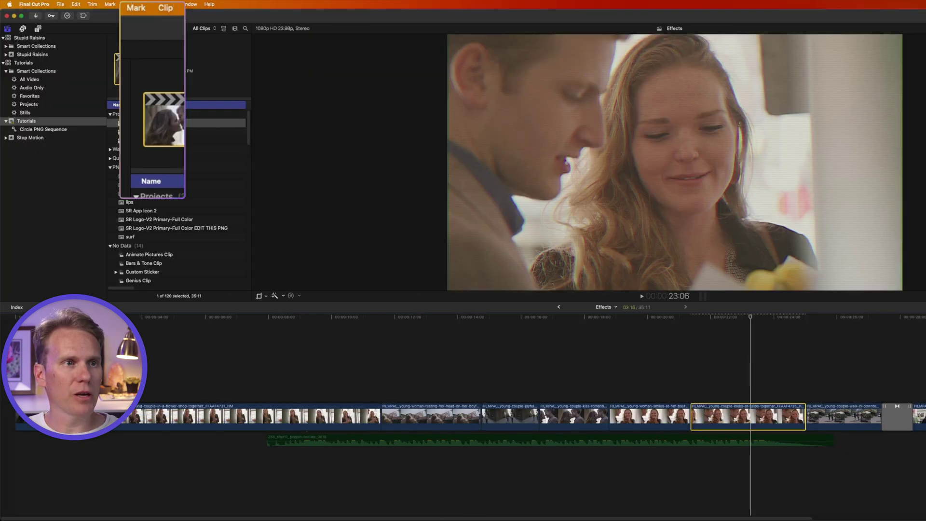
click(76, 5)
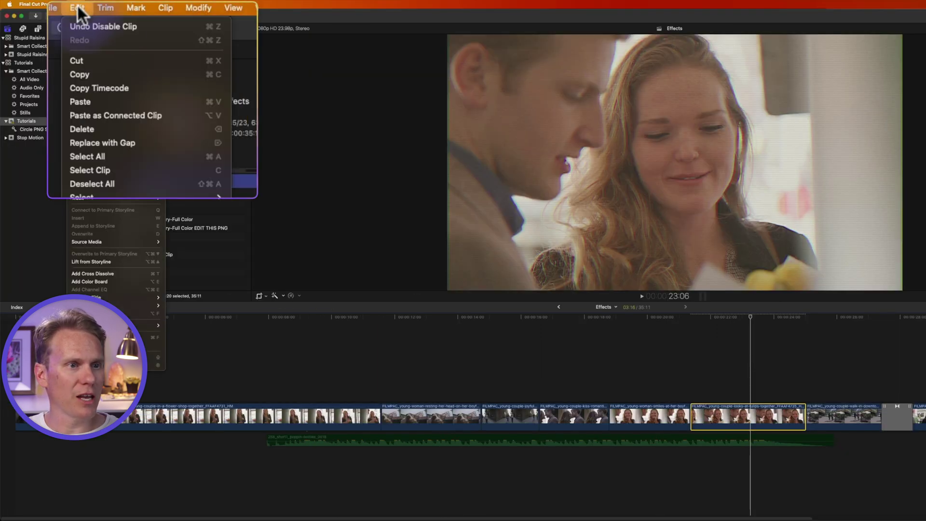
click(173, 74)
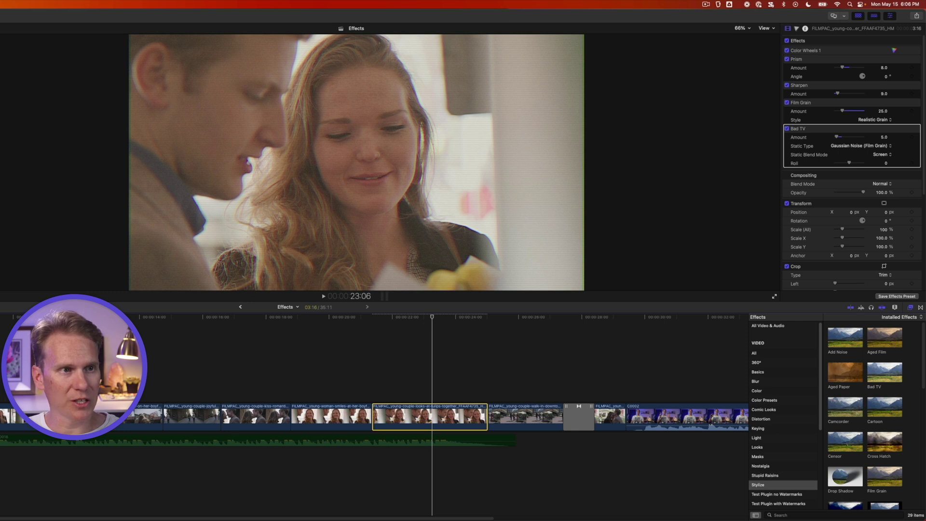
key(super+c)
- Paste the copied Color Wheels, Prism, Sharpen, Film Grain and Bad TV attributes onto the downtown walking clip, with keyframe timing Stretch to Fit
click(526, 392)
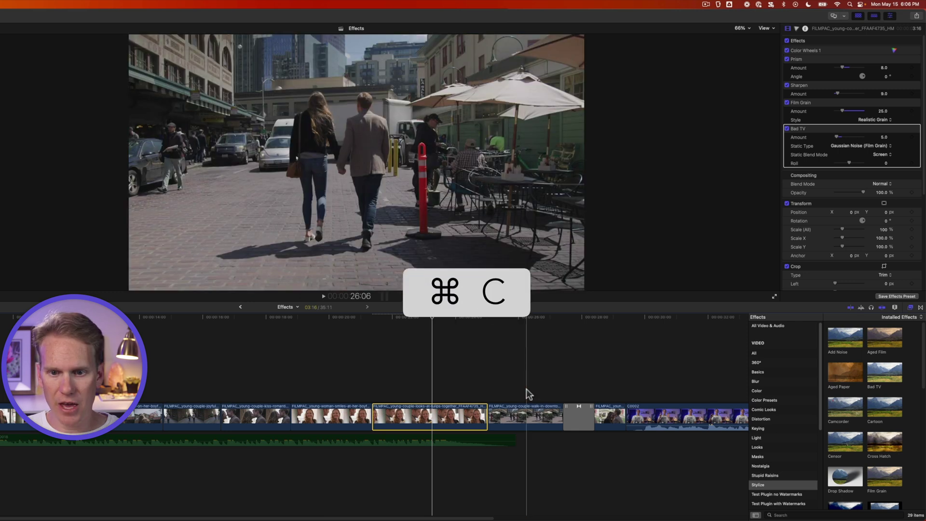
click(528, 419)
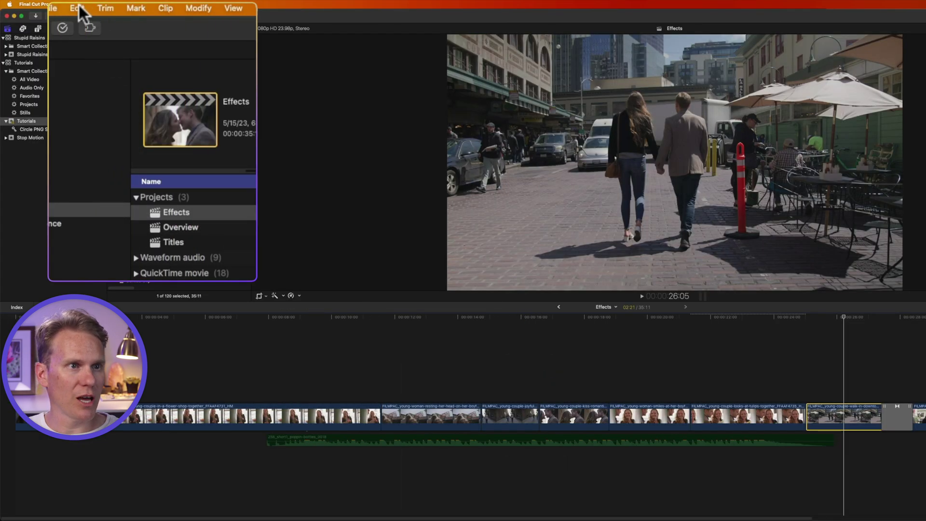
click(78, 8)
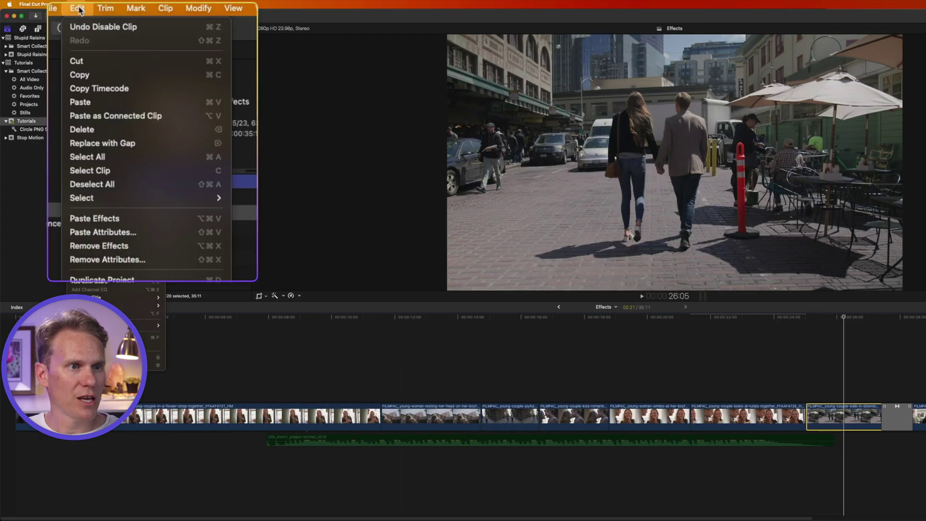
click(169, 232)
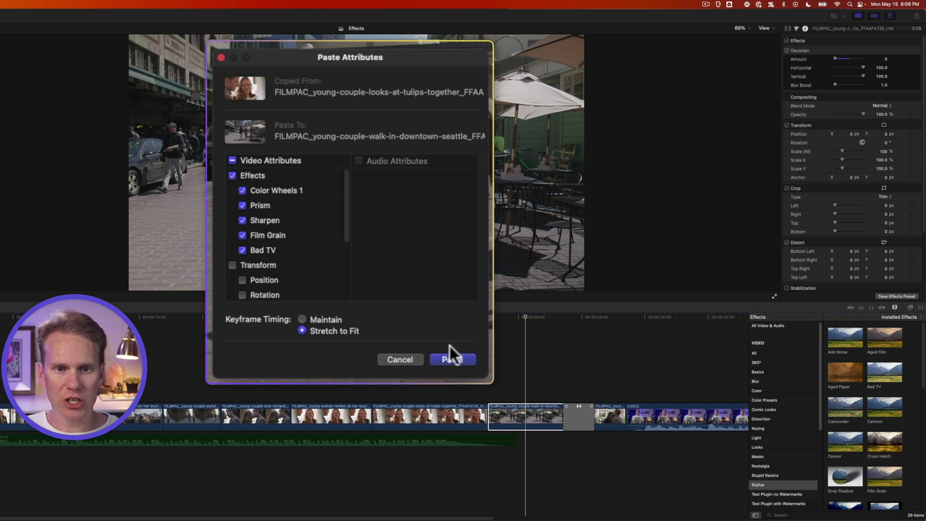
click(456, 360)
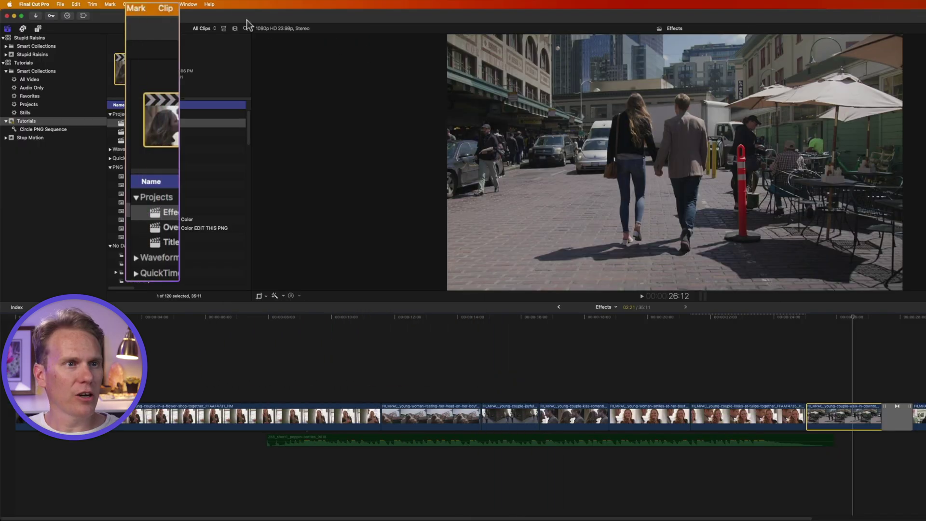
- Paste all effects of the copied clip onto the downtown walking clip
click(76, 4)
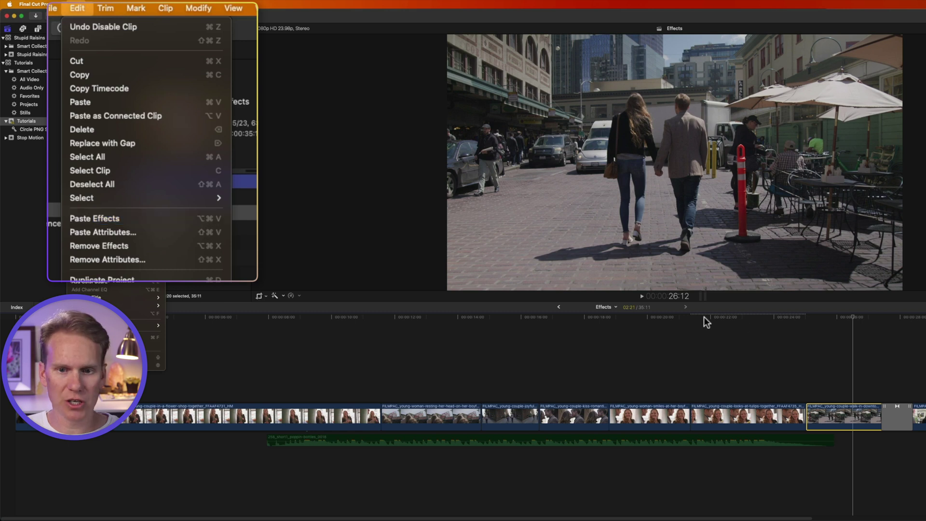
click(855, 327)
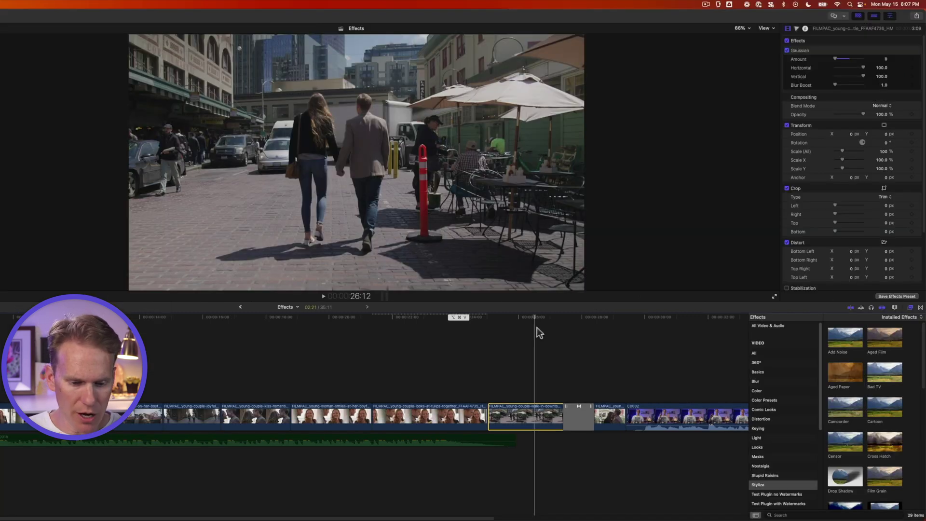
key(alt+super+v)
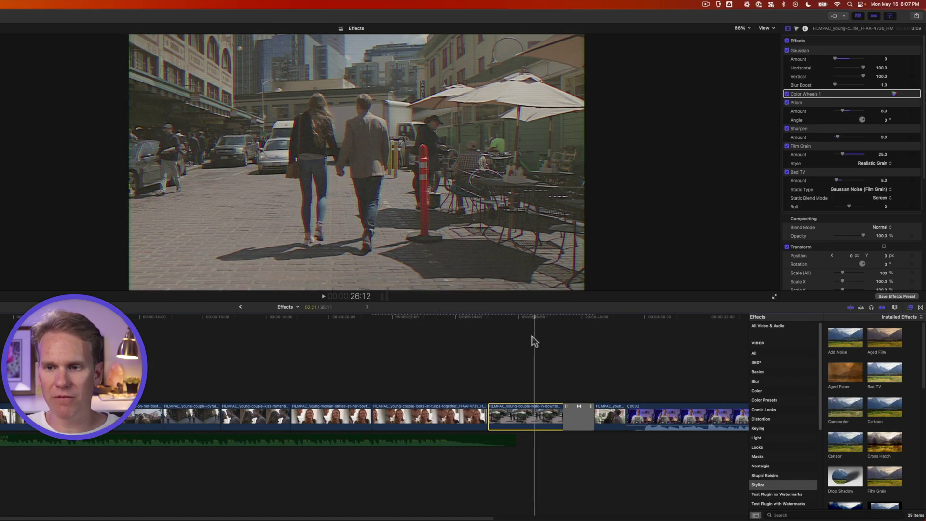
key(s)
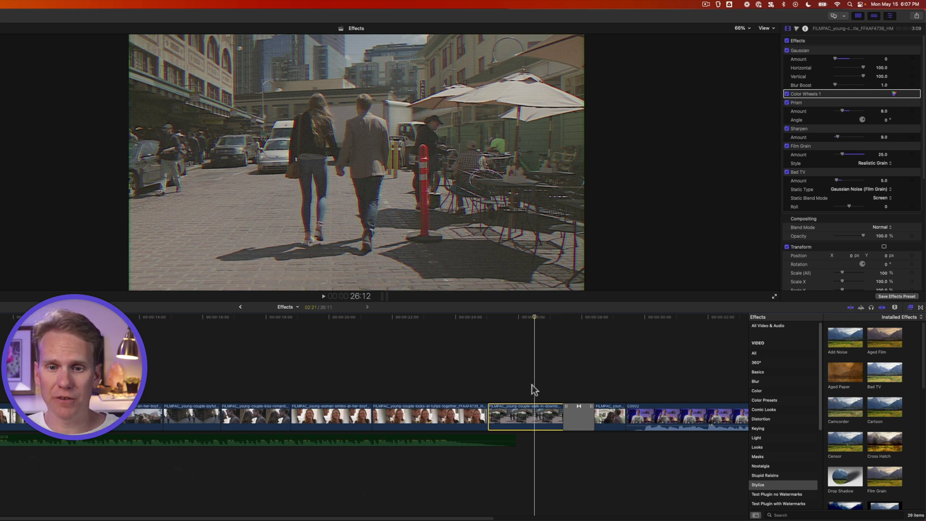
- Save the tulips clip's five effects as an effects preset named VCR in the Stupid Raisins category, with keyframe timing Maintain Timing
click(428, 388)
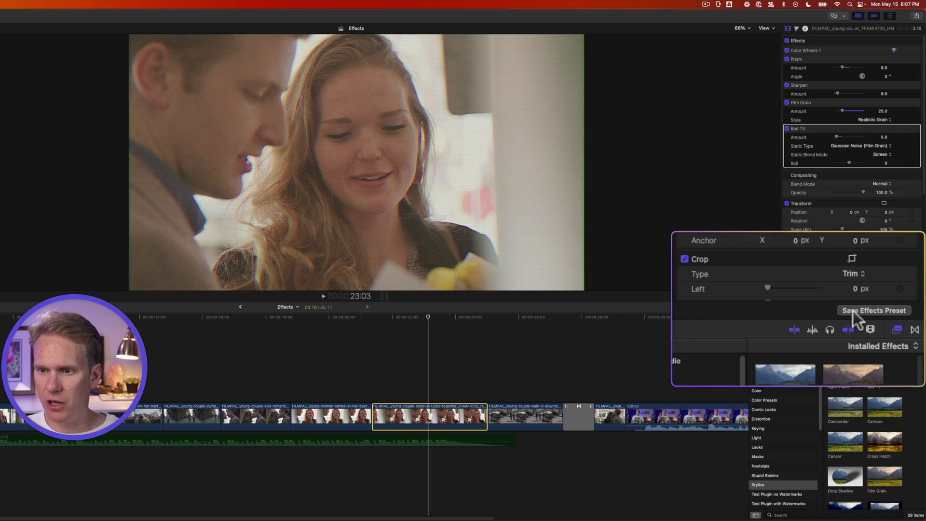
click(853, 313)
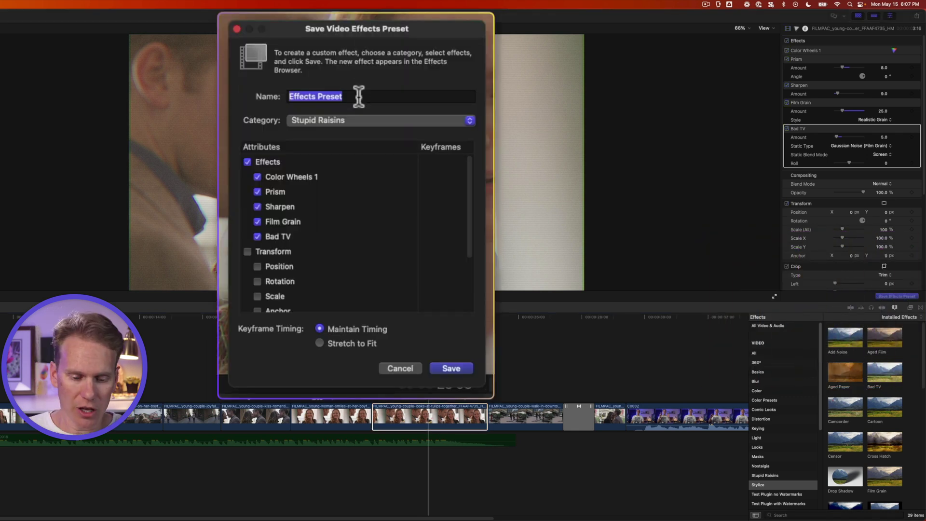
text(VCR)
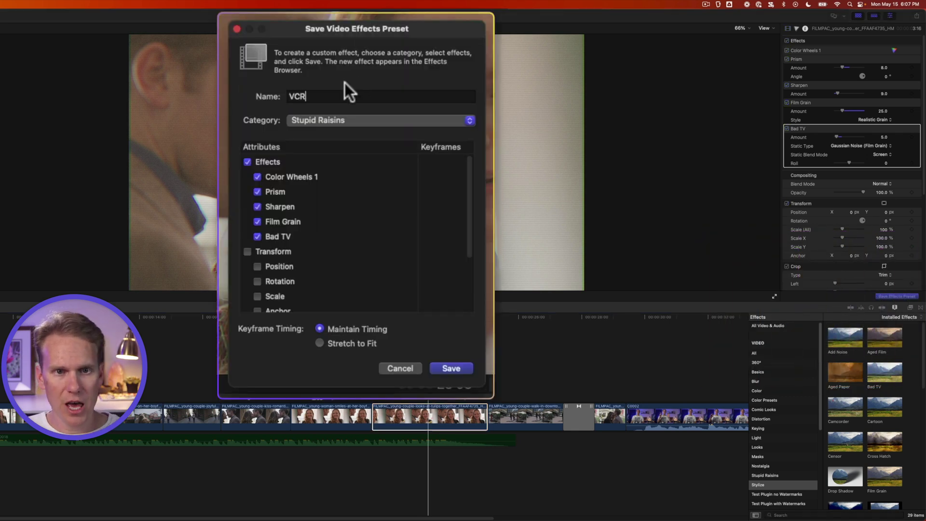
click(318, 119)
click(318, 120)
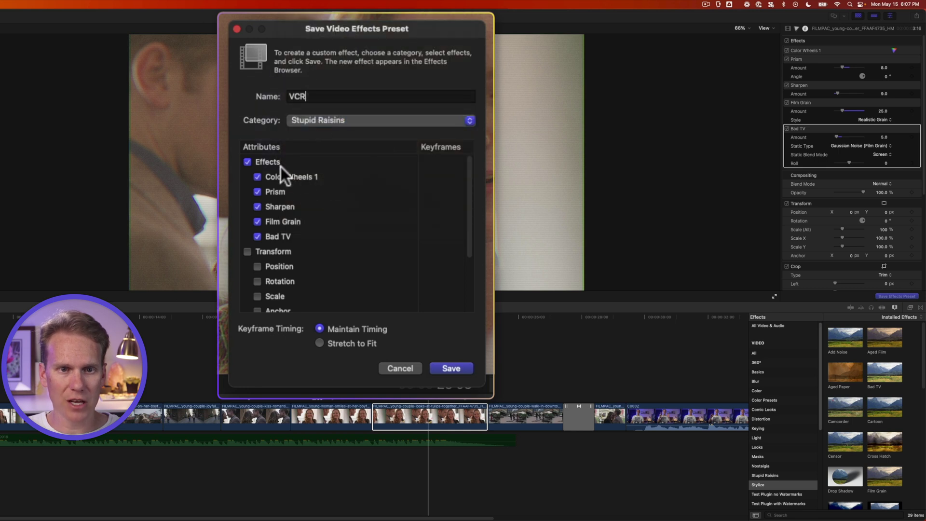
scroll(283, 260, down, 3)
scroll(283, 260, up, 3)
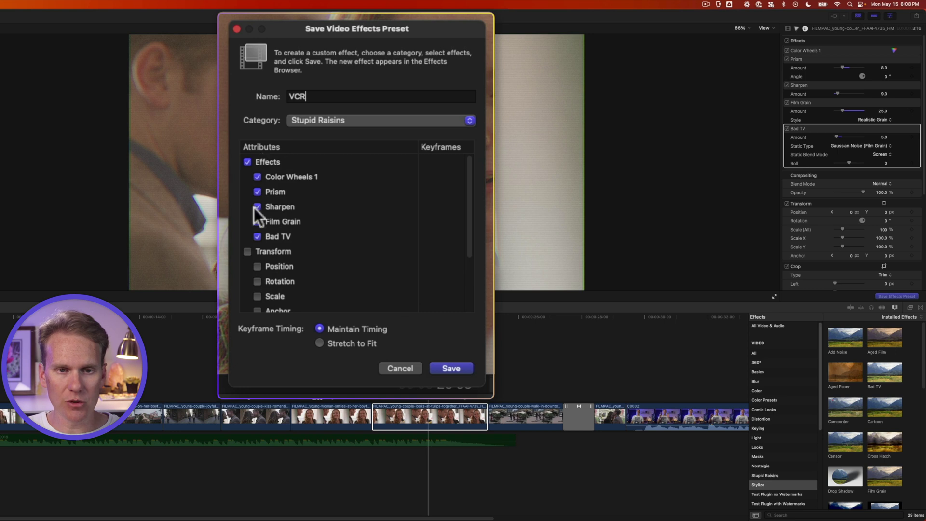
click(450, 368)
- Apply the VCR preset from the Stupid Raisins category to the clip of the woman smiling at her boyfriend
click(784, 474)
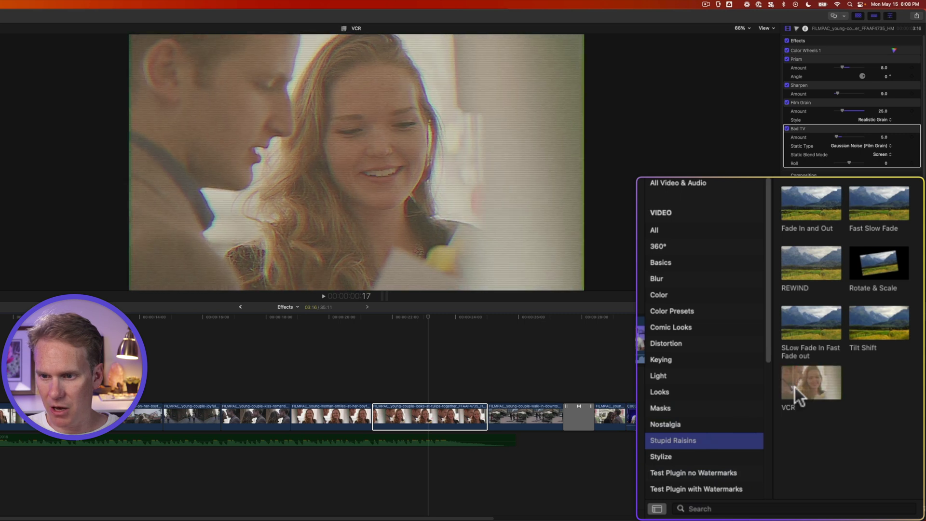
drag(809, 384, 338, 418)
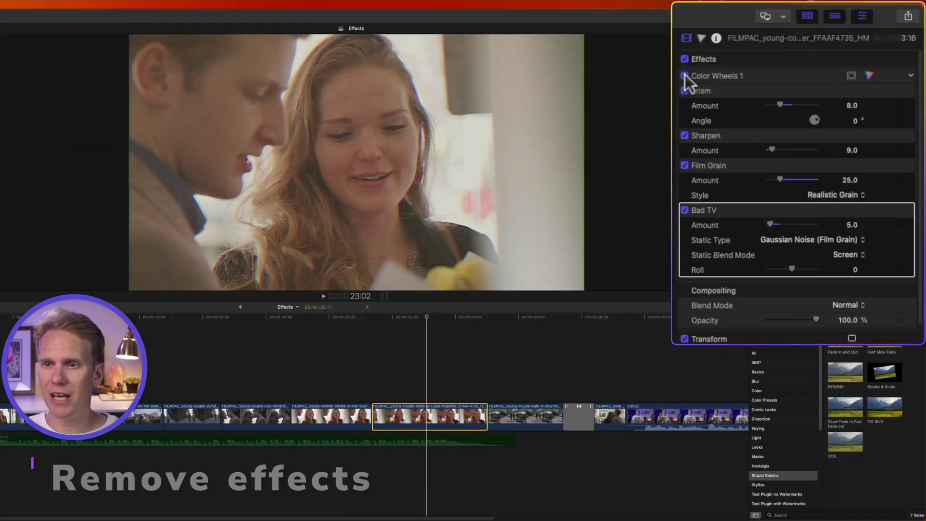
- Disable the Color Wheels, Prism, Sharpen and Film Grain effects on the tulips clip
click(787, 50)
click(685, 136)
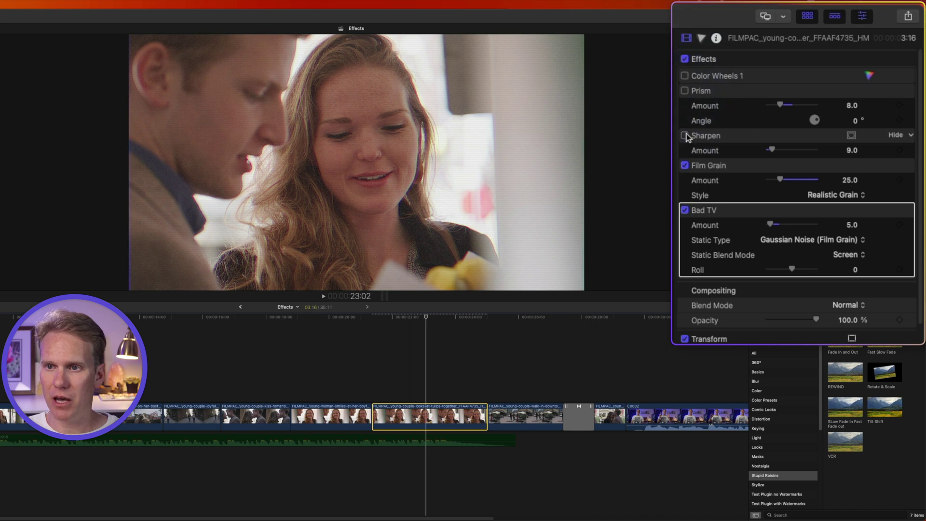
click(684, 165)
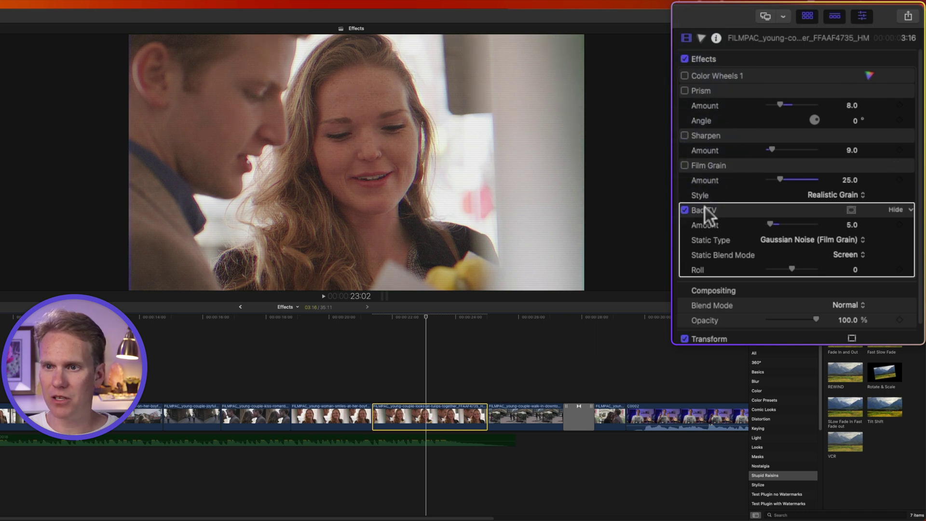
- Delete the Color Wheels, Prism, Sharpen and Film Grain effects from the tulips clip
click(760, 74)
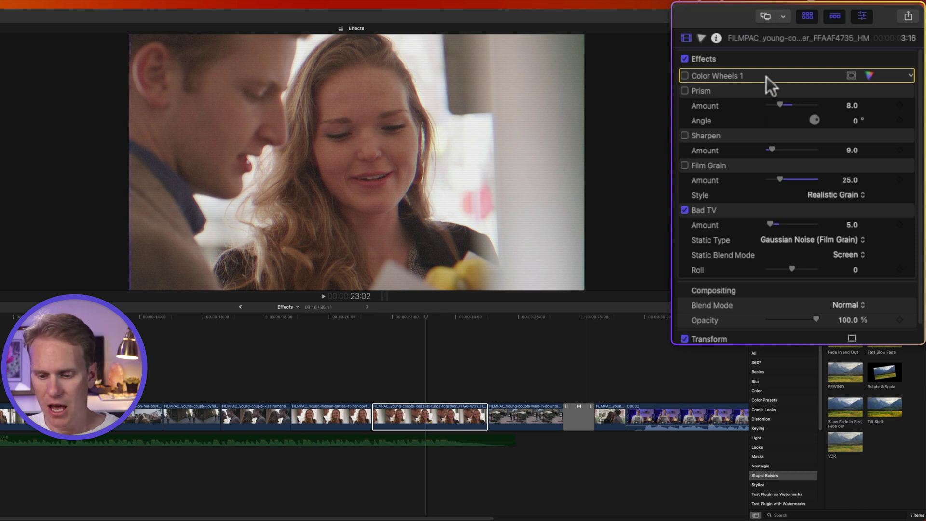
key(BackSpace)
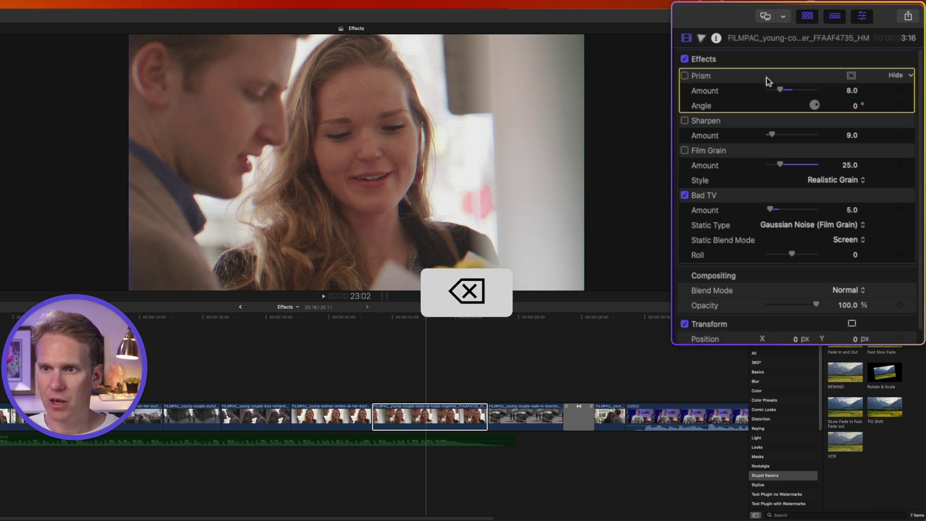
click(752, 110)
shift+click(750, 124)
shift+click(748, 151)
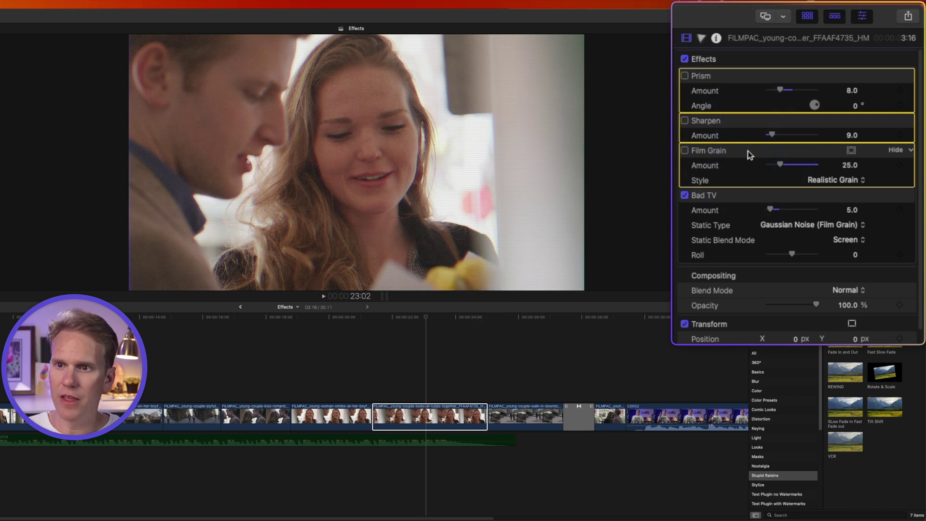
key(BackSpace)
- Remove the Bad TV, Color Wheels and Sharpen attributes from the smiling woman's clip, keeping Film Grain and Prism
click(333, 415)
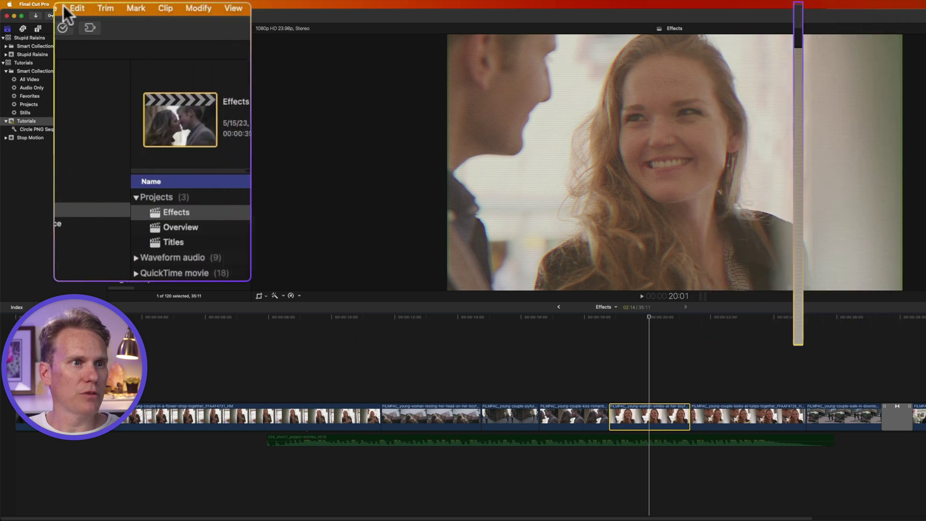
click(74, 9)
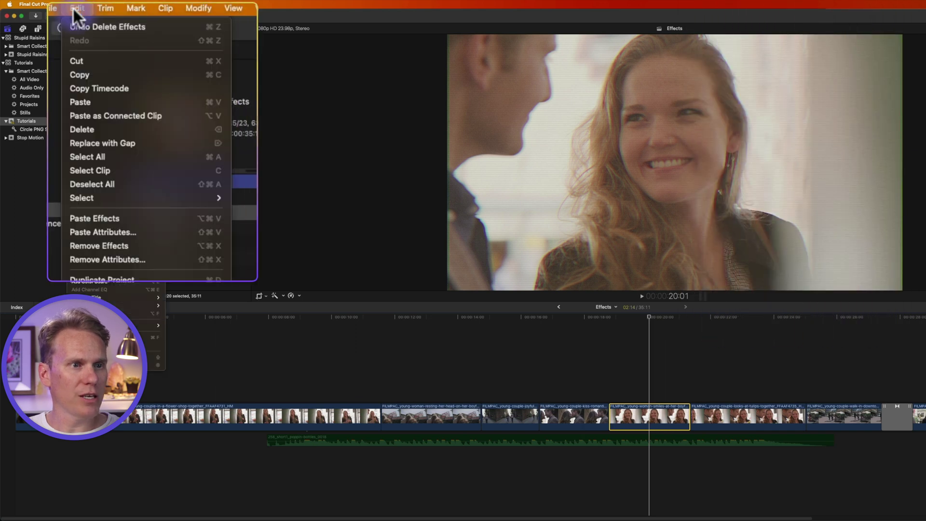
click(143, 259)
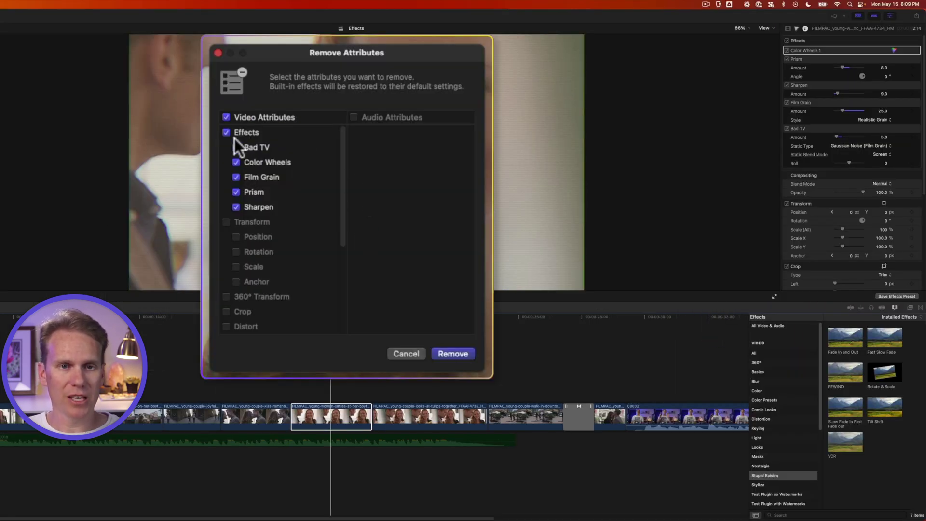
click(237, 177)
click(236, 193)
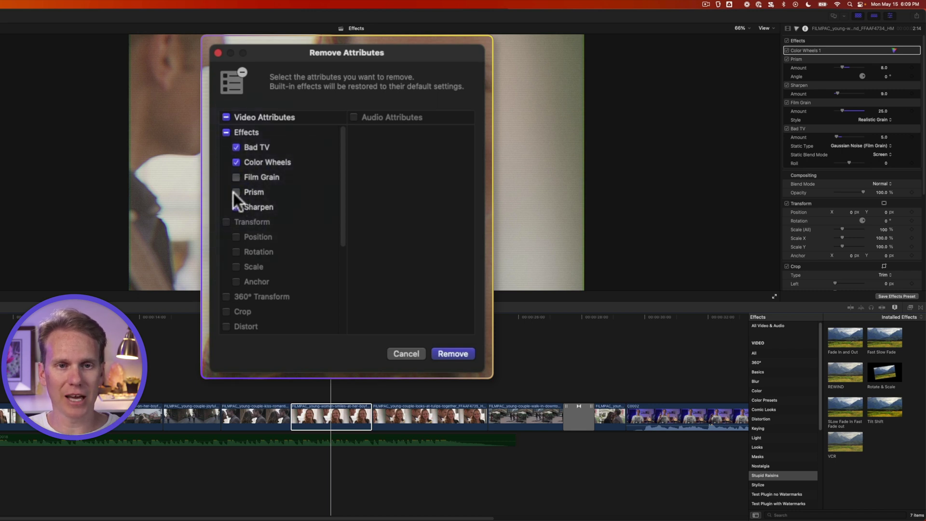
click(452, 354)
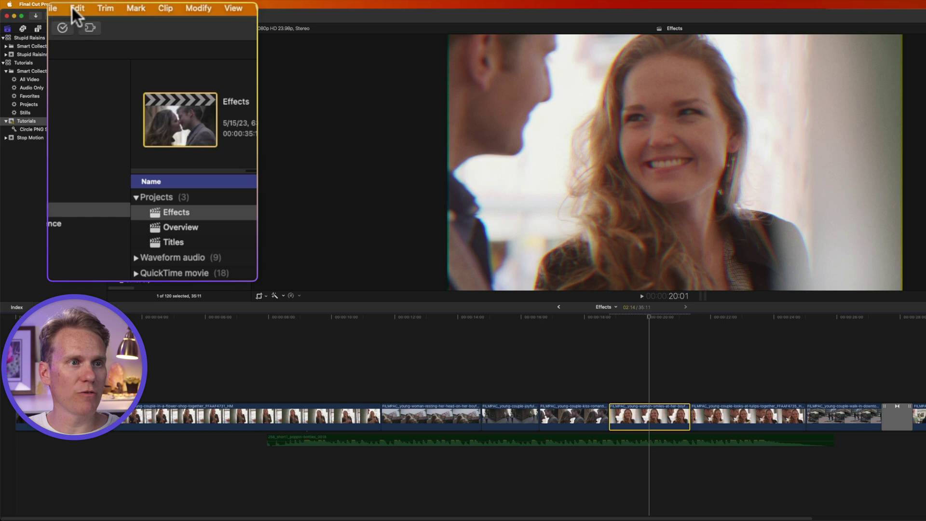
- Remove all remaining effects from the smiling woman's clip at once
click(75, 8)
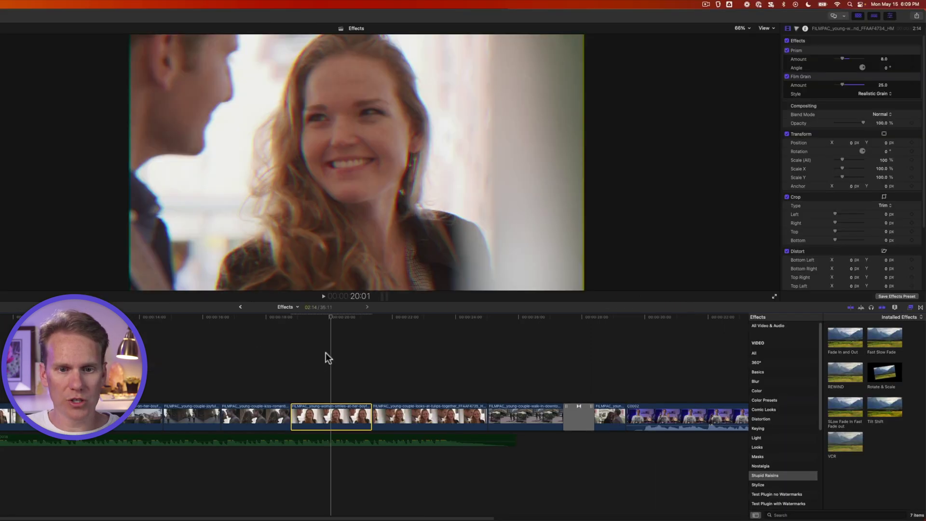
key(alt+super+x)
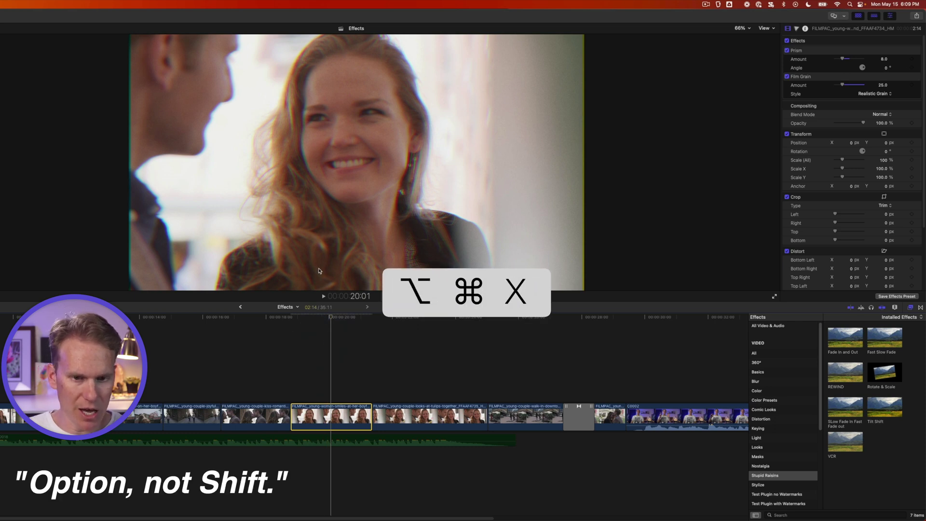
key(alt+super+x)
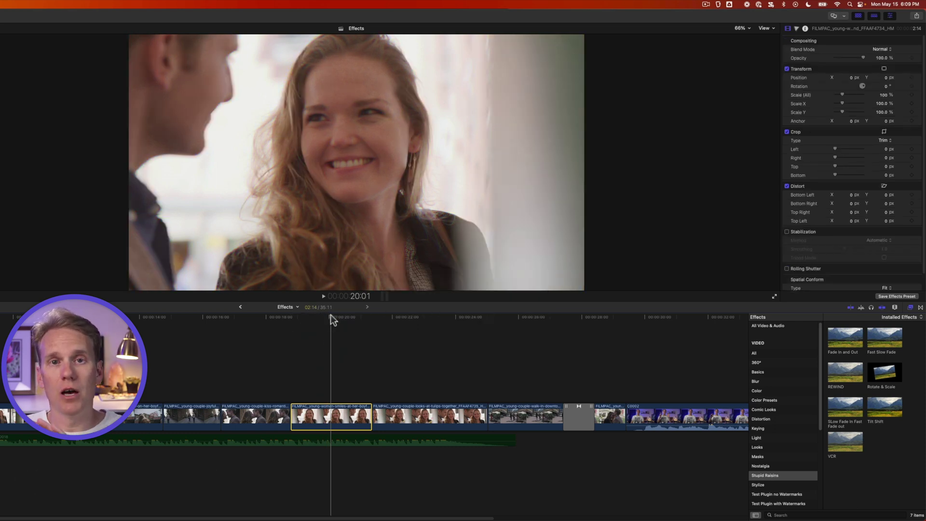